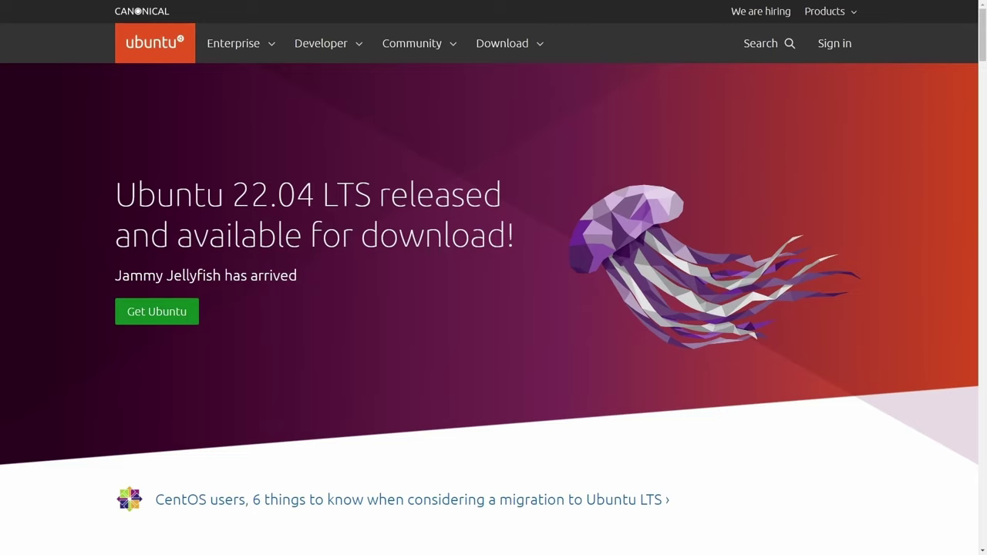
- Download the Ubuntu Desktop 22.04 LTS image from ubuntu.com, saving ubuntu-22.04-desktop-amd64 into Downloads
{"action": "left_click", "coordinate": [529, 44]}
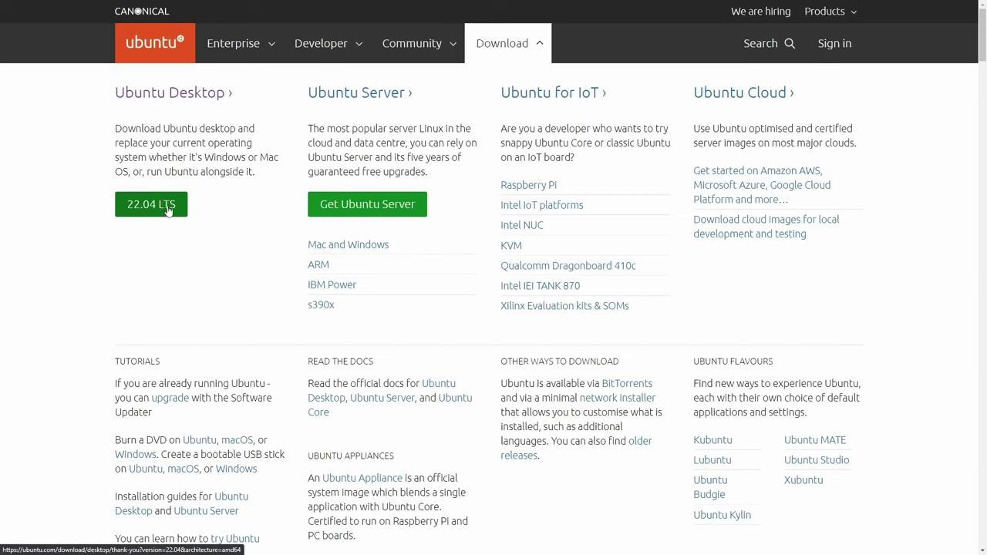
{"action": "left_click", "coordinate": [142, 206]}
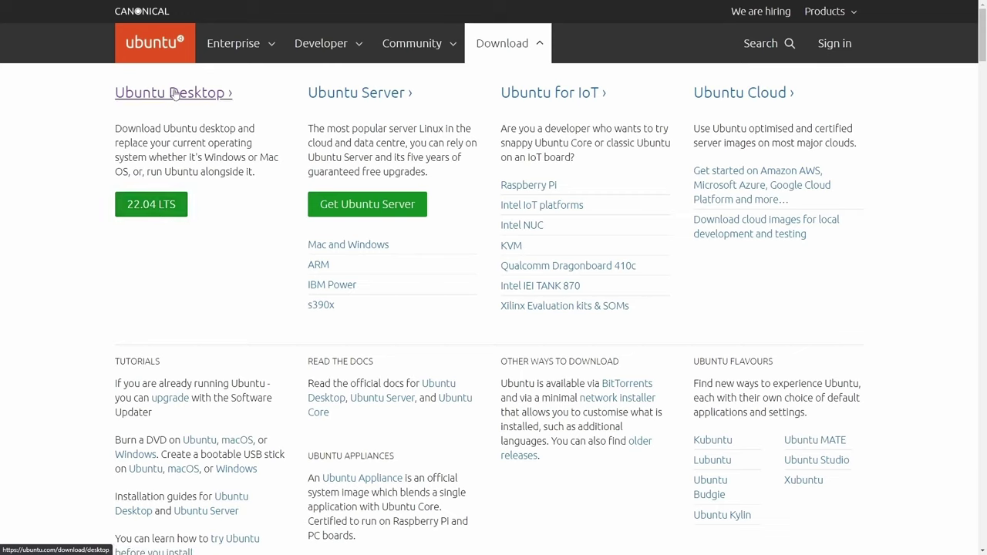
{"action": "left_click", "coordinate": [162, 211]}
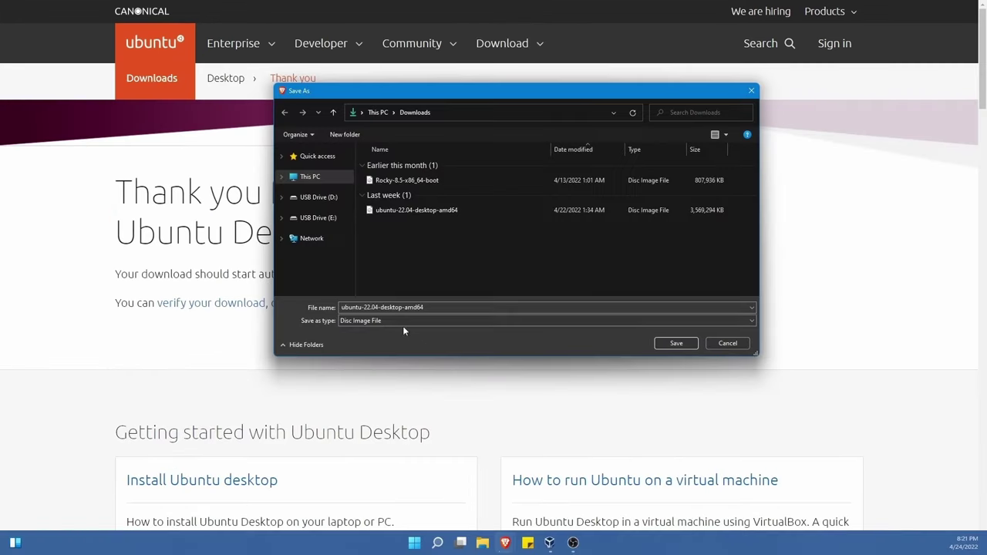
{"action": "left_click", "coordinate": [352, 307]}
{"action": "left_click", "coordinate": [671, 344]}
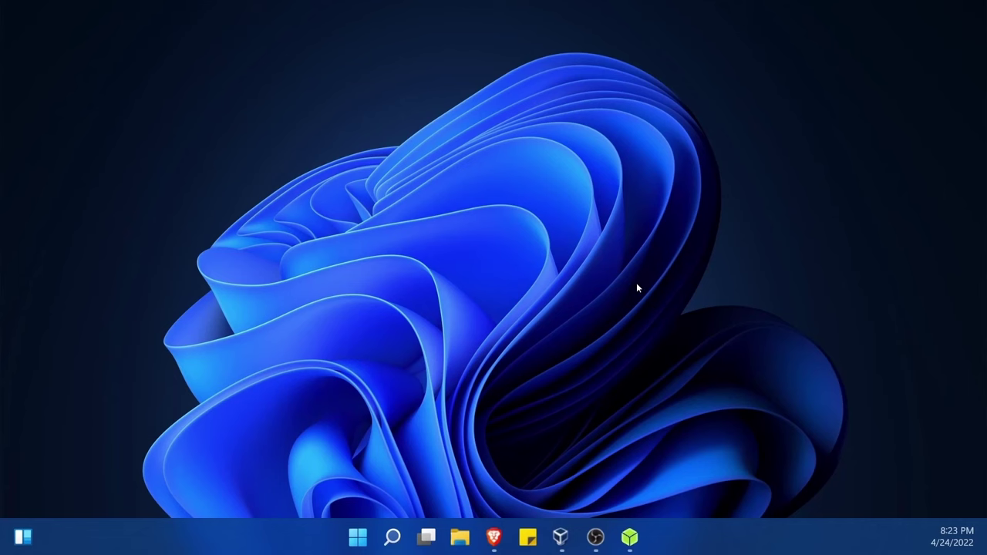
- Load ubuntu-22.04-desktop-amd64.iso from Downloads into balenaEtcher as the image
{"action": "left_click", "coordinate": [629, 536]}
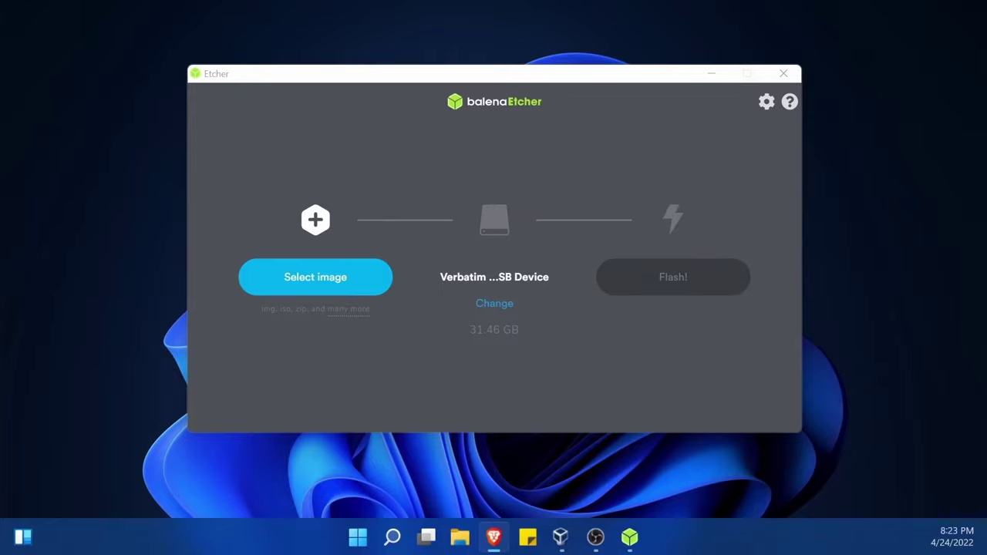
{"action": "left_click", "coordinate": [300, 286]}
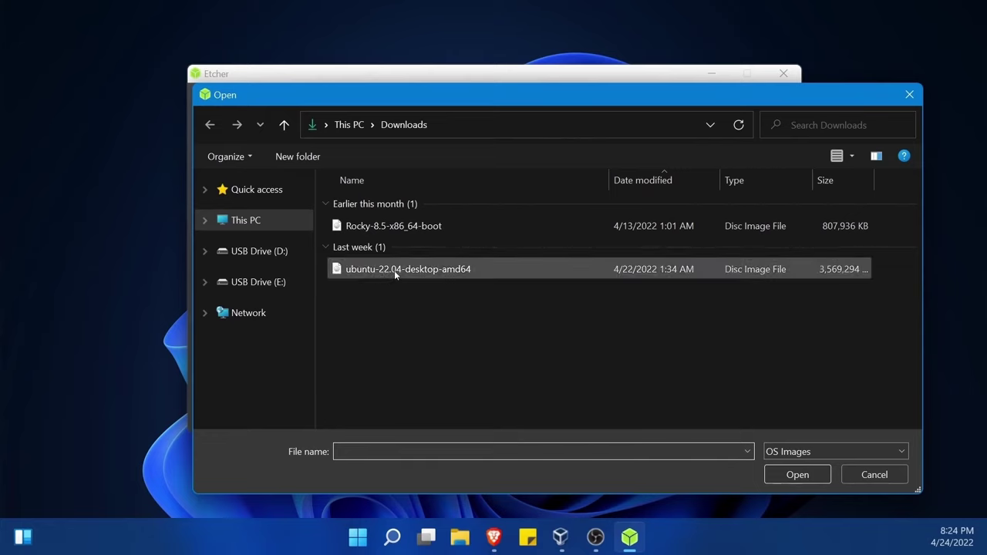
{"action": "left_click", "coordinate": [446, 273]}
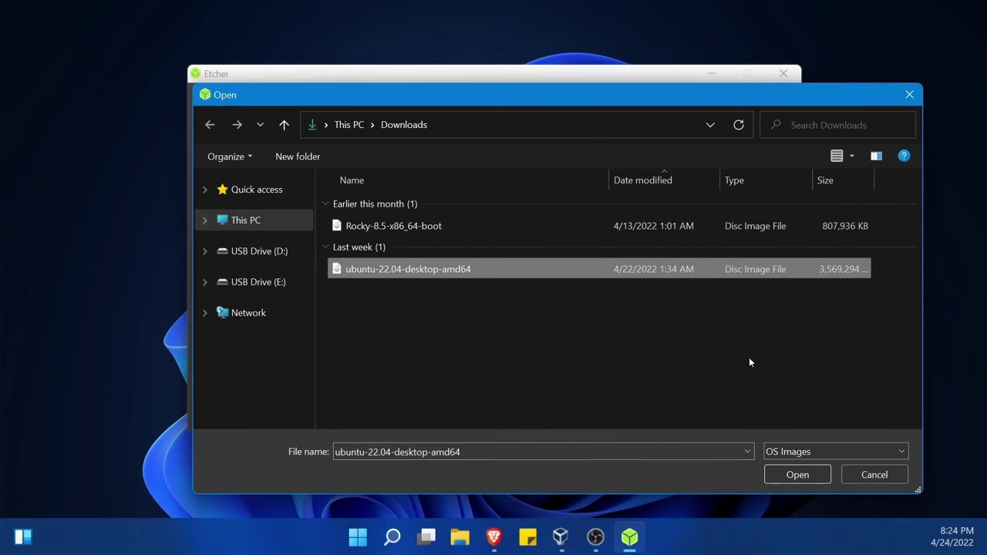
{"action": "left_click", "coordinate": [799, 474]}
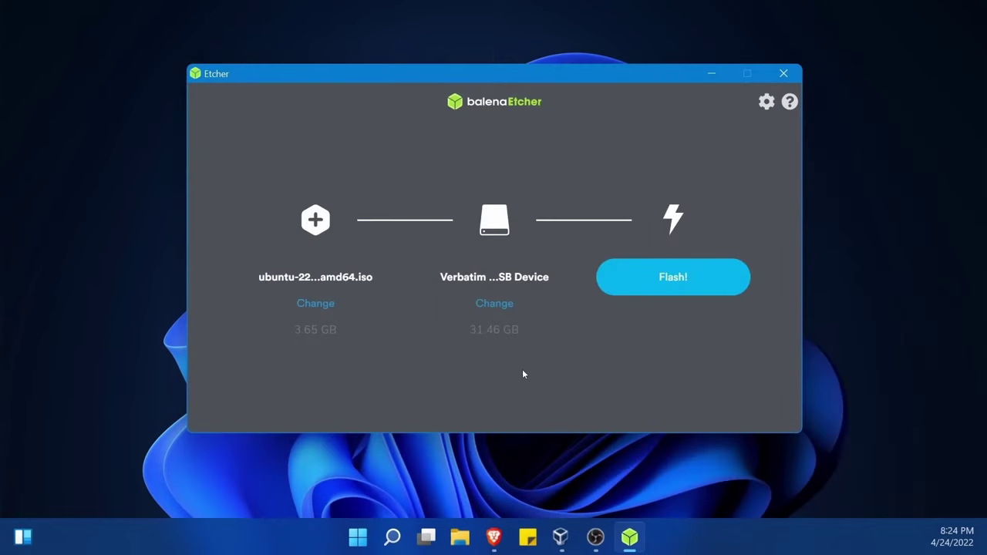
{"action": "left_click", "coordinate": [496, 304]}
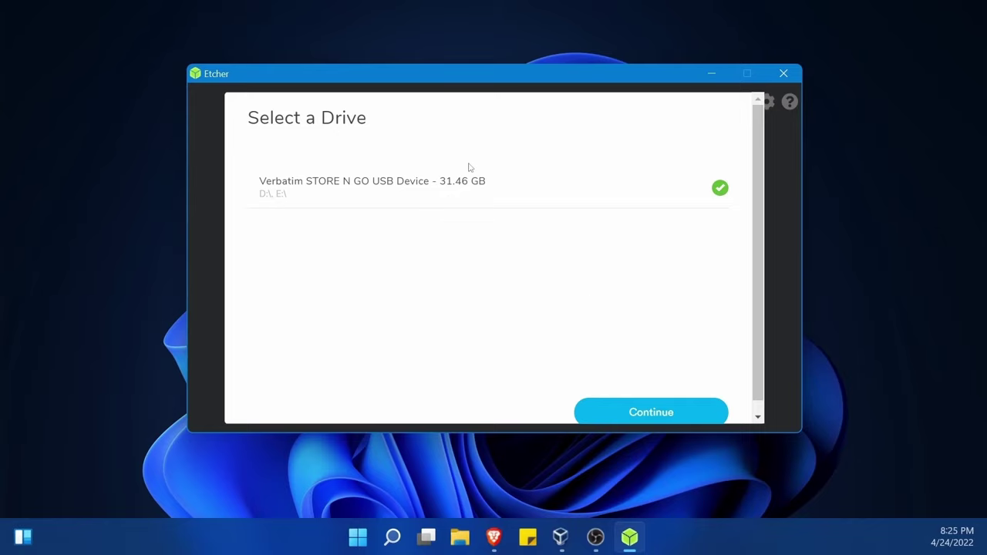
{"action": "left_click", "coordinate": [652, 417]}
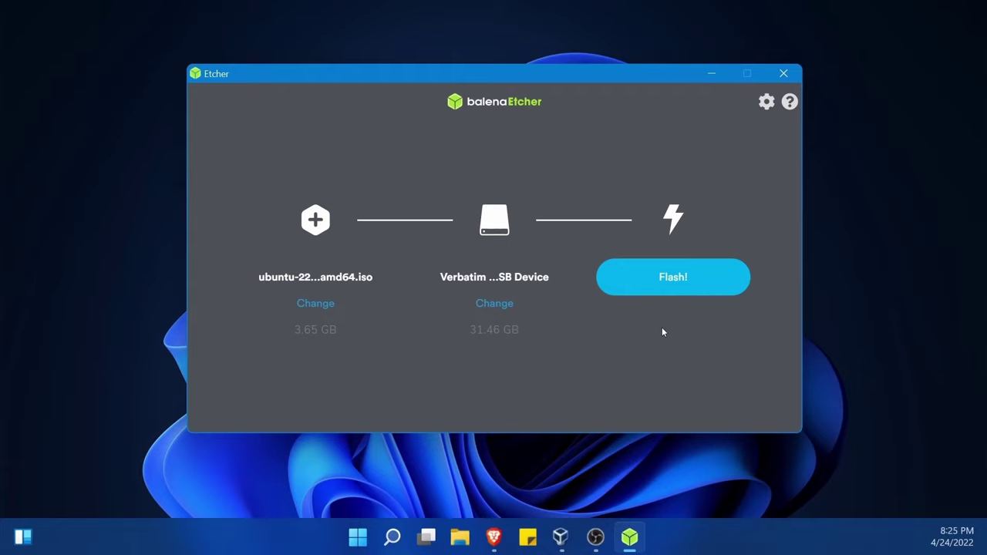
- Flash the Ubuntu image to the Verbatim USB, allowing the UAC prompt, then close Etcher
{"action": "left_click", "coordinate": [687, 284]}
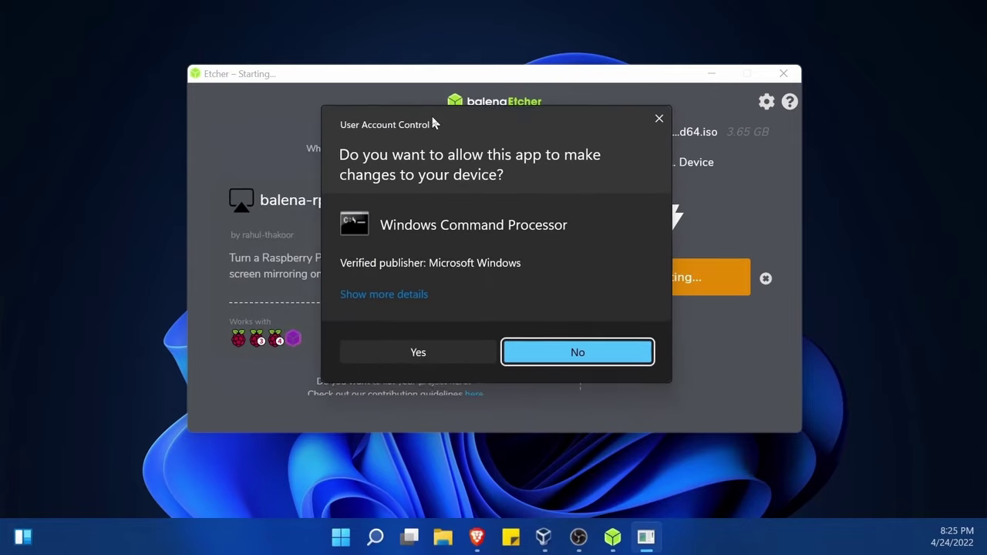
{"action": "left_click", "coordinate": [420, 352]}
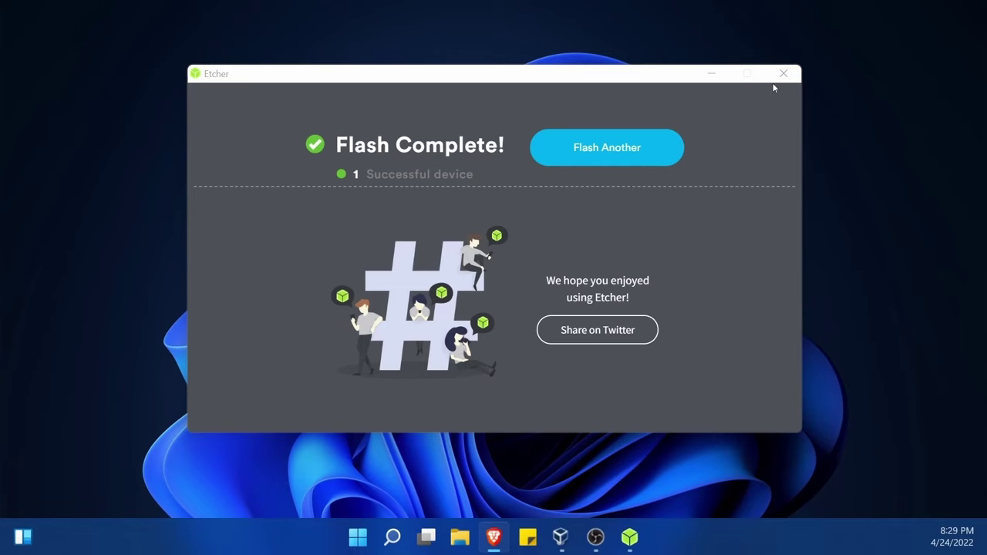
{"action": "left_click", "coordinate": [783, 74]}
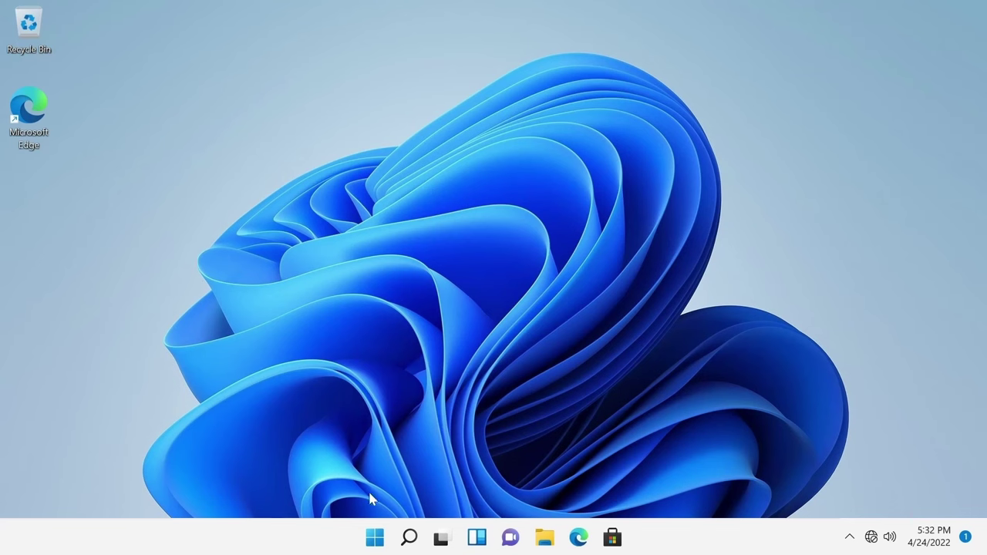
- Search Start for 'disk partitions' to open Disk Management and reposition its window
{"action": "left_click", "coordinate": [376, 538]}
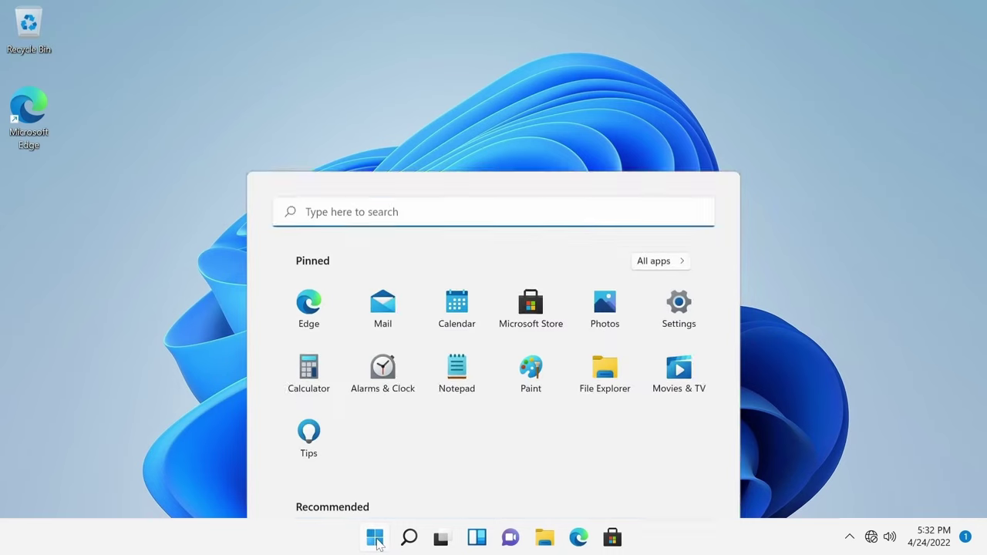
{"action": "type", "text": "dis"}
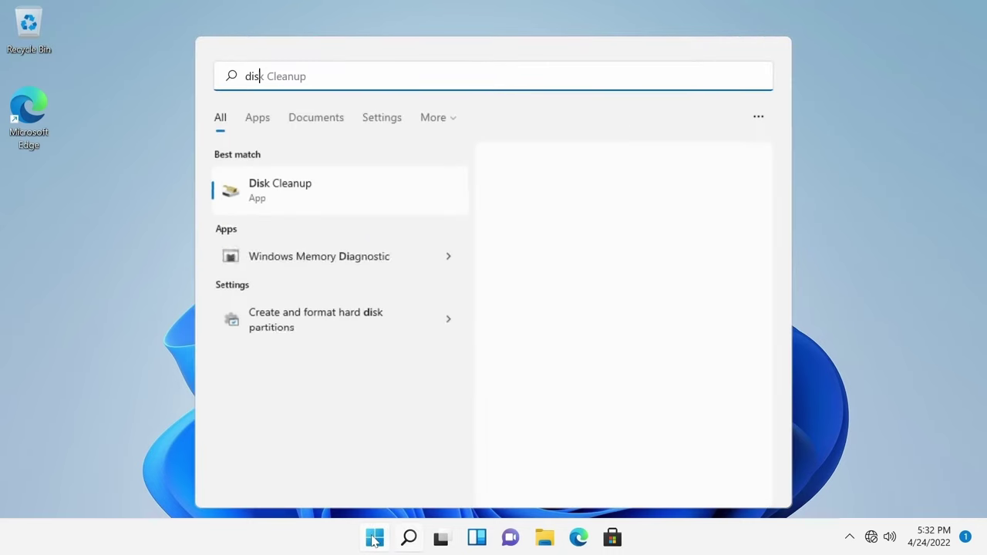
{"action": "type", "text": "k partitions"}
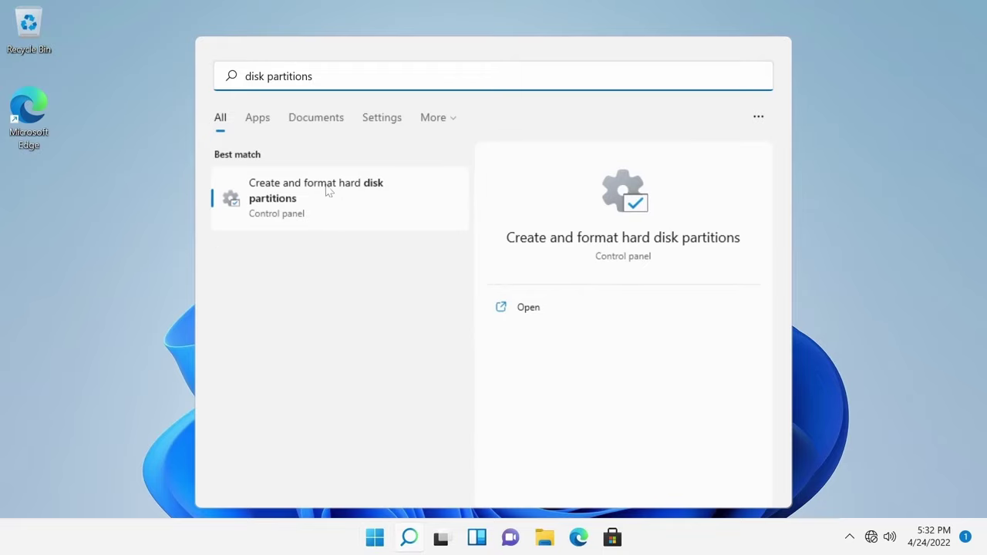
{"action": "left_click", "coordinate": [305, 202]}
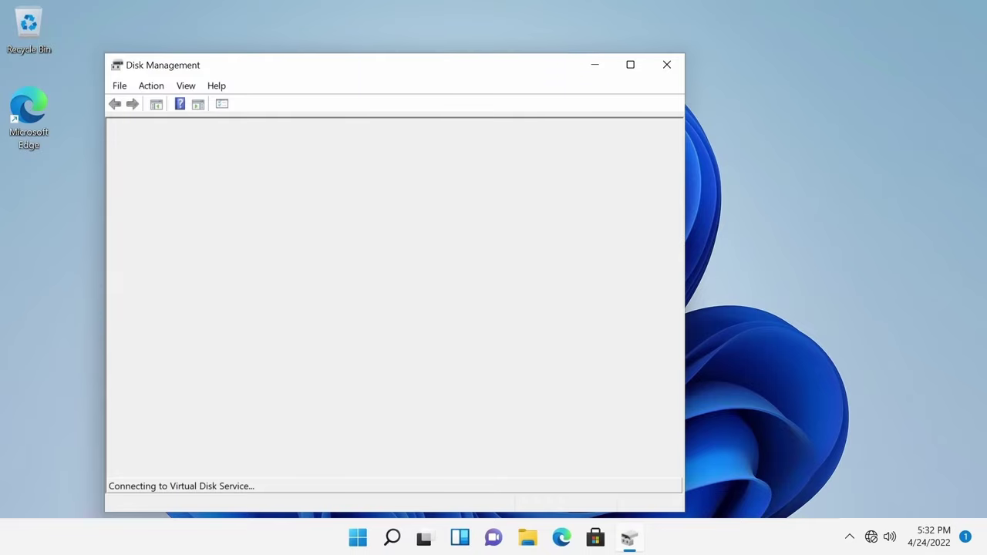
{"action": "left_click_drag", "start_coordinate": [471, 69], "coordinate": [555, 44]}
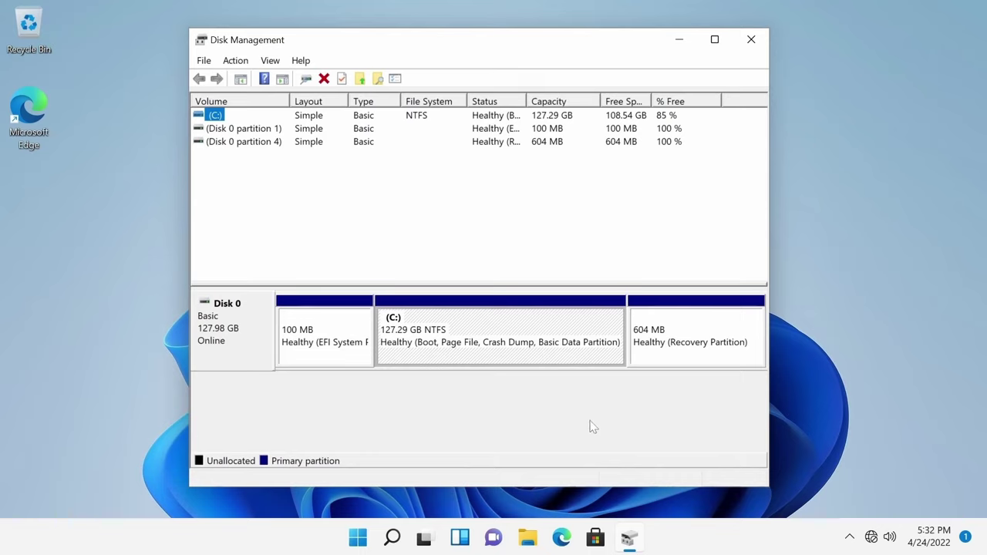
- Inspect Disk 0's EFI, recovery and (C:) partitions, finishing with the (C:) partition selected
{"action": "left_click", "coordinate": [375, 379]}
{"action": "left_click", "coordinate": [343, 364]}
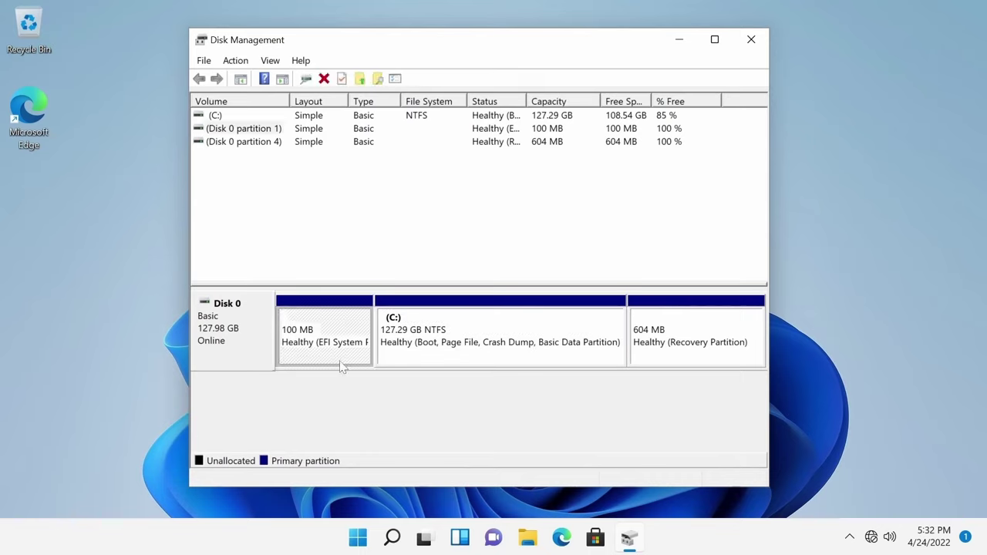
{"action": "left_click", "coordinate": [383, 387]}
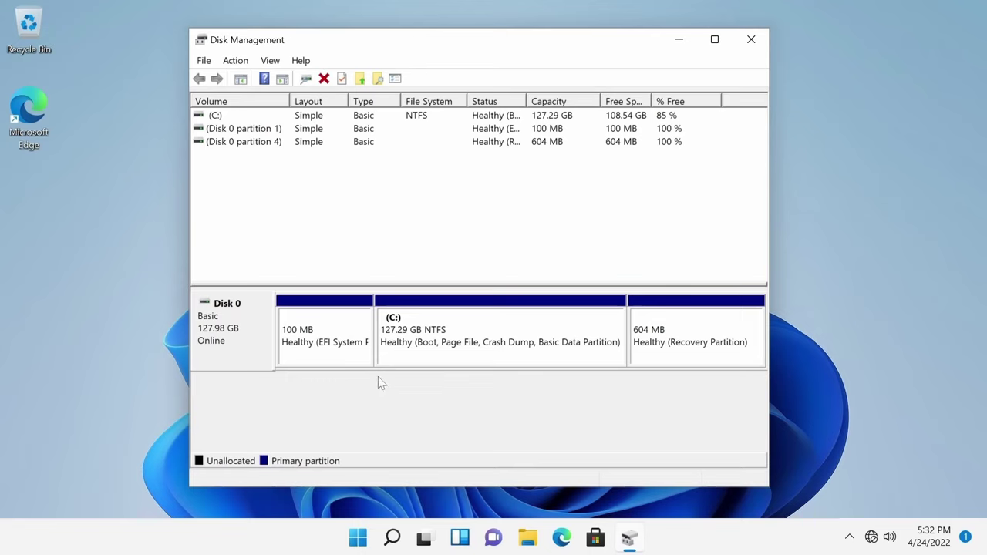
{"action": "left_click", "coordinate": [340, 341]}
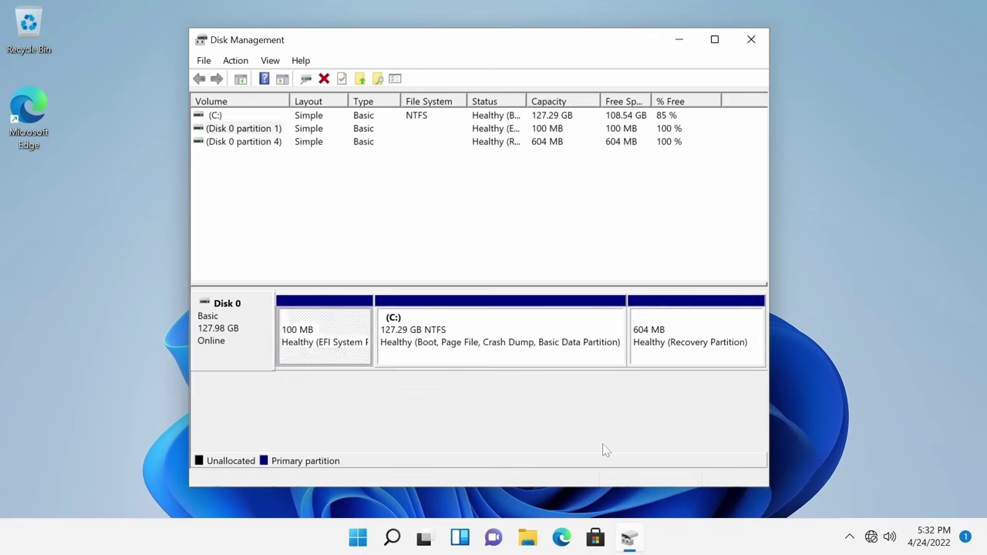
{"action": "left_click", "coordinate": [700, 326]}
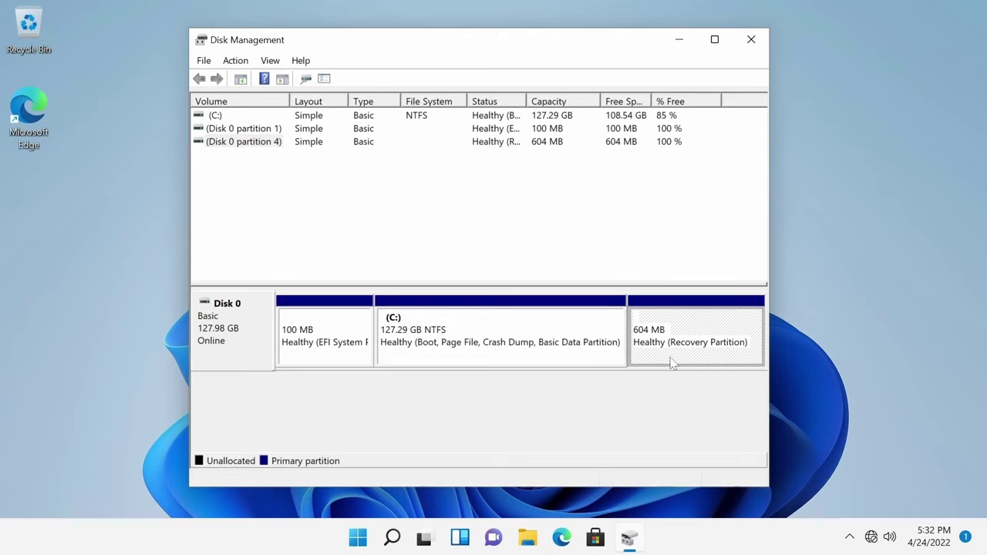
{"action": "left_click", "coordinate": [660, 394]}
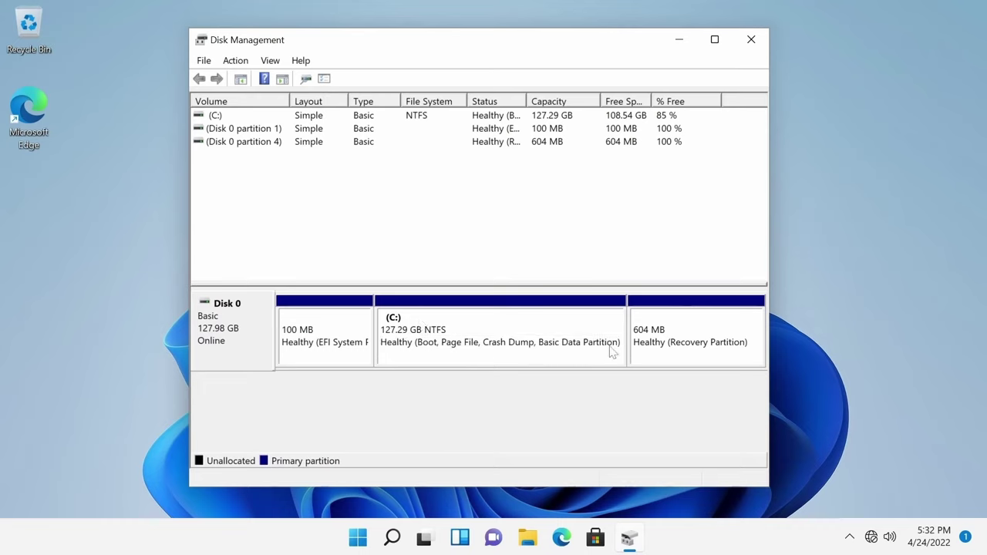
{"action": "left_click", "coordinate": [424, 324]}
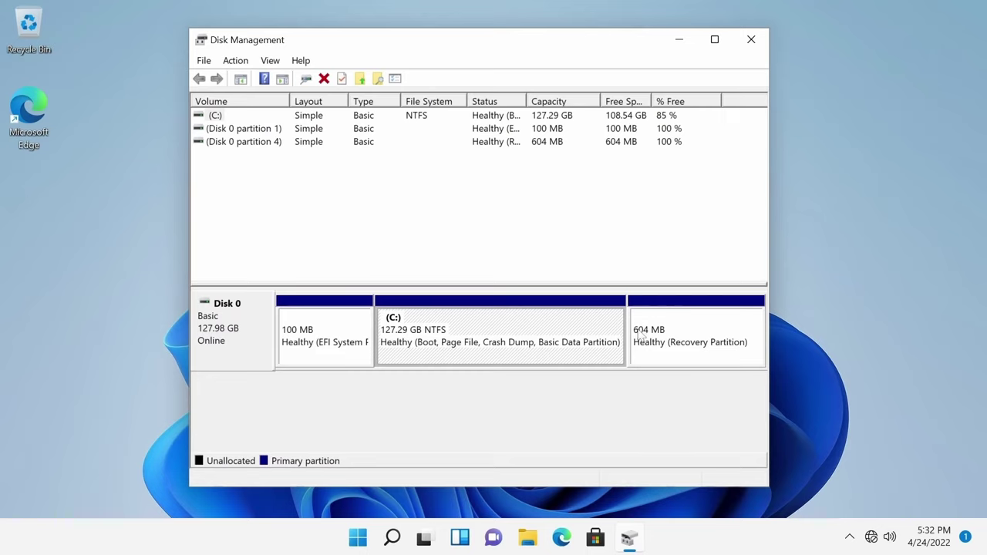
{"action": "left_click", "coordinate": [236, 341]}
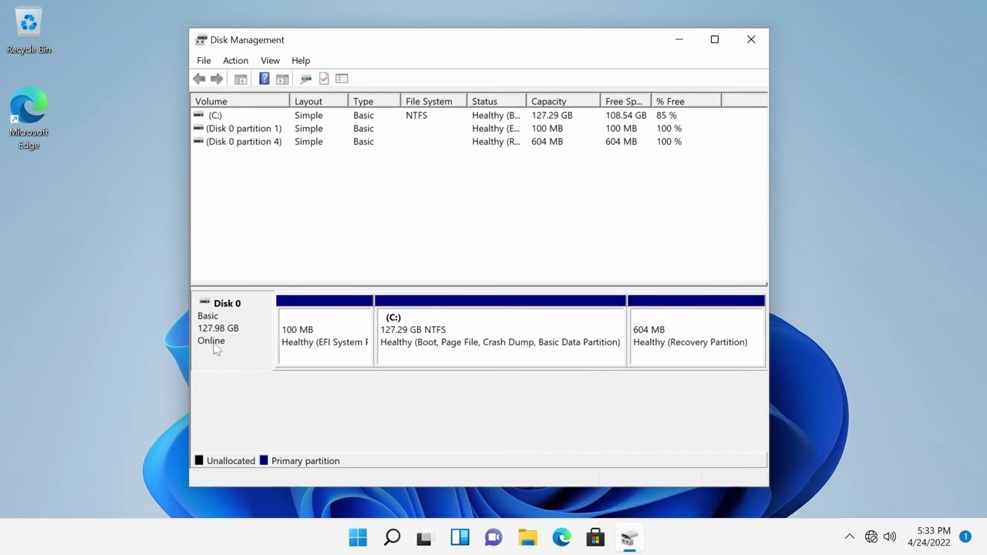
{"action": "left_click", "coordinate": [458, 349]}
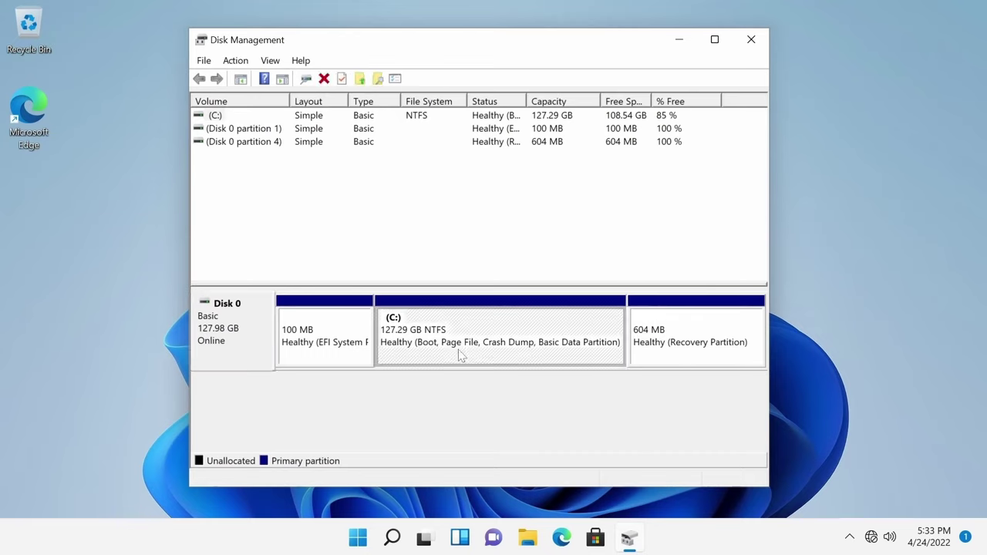
- Shrink the (C:) volume by 64000 MB
{"action": "right_click", "coordinate": [522, 322]}
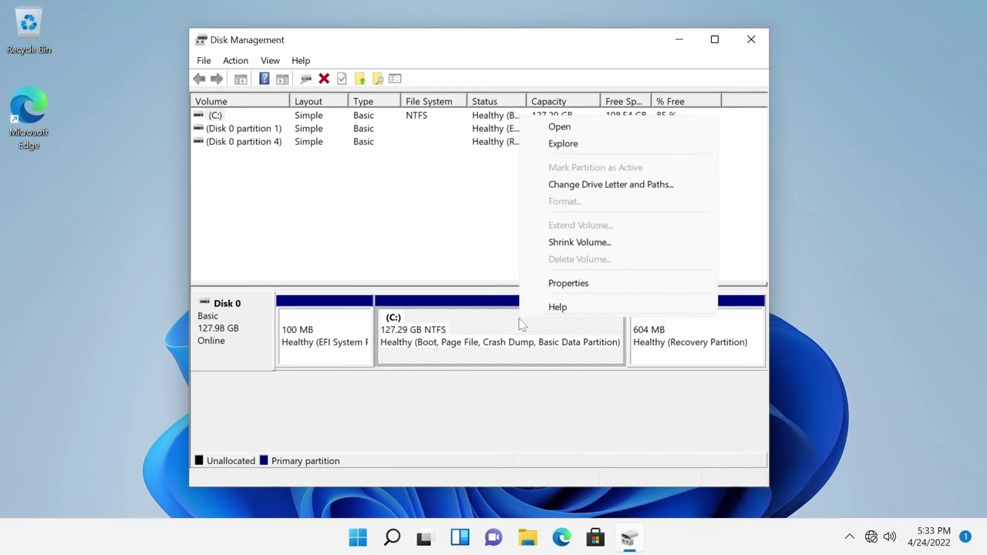
{"action": "left_click", "coordinate": [569, 242]}
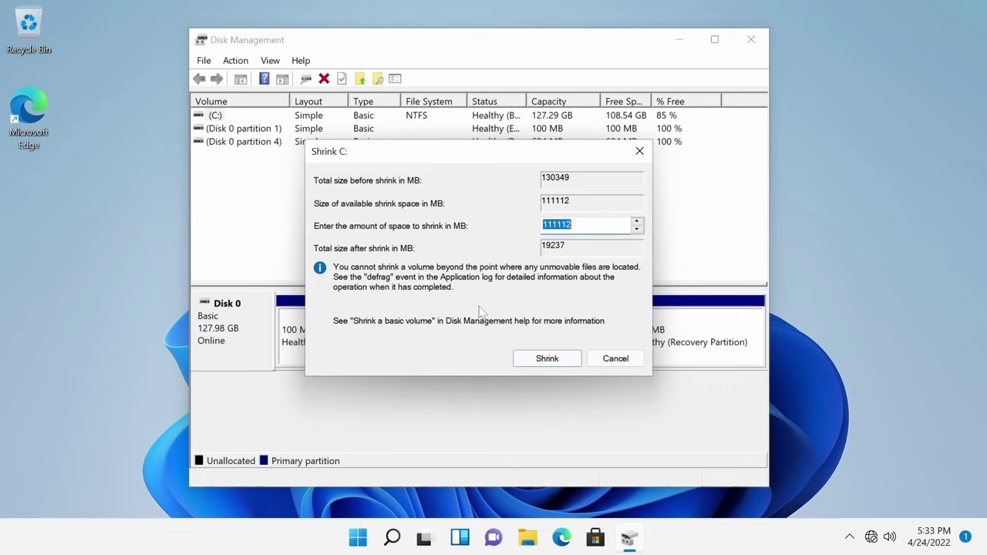
{"action": "key", "text": "BackSpace"}
{"action": "type", "text": "64000"}
{"action": "left_click", "coordinate": [547, 358]}
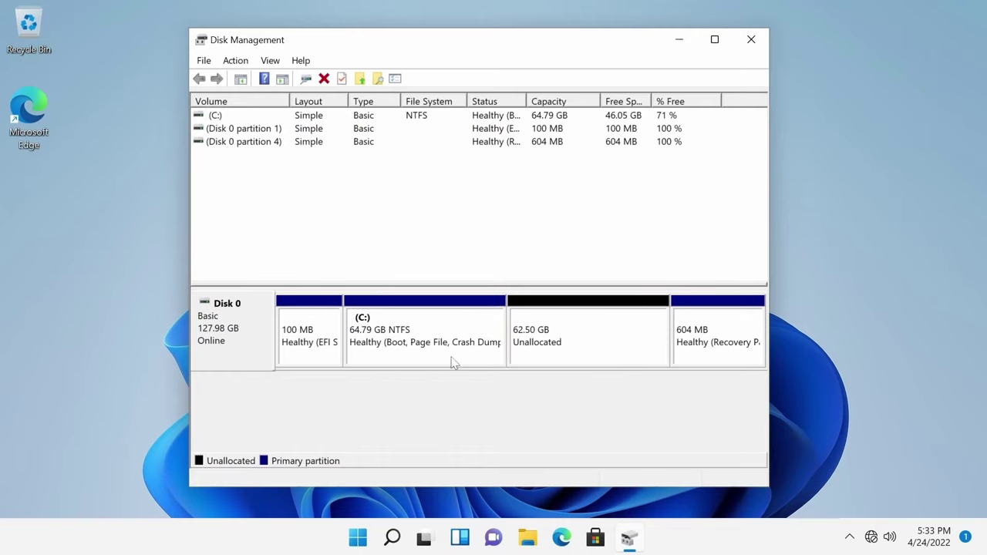
- Check the resized 64.79 GB (C:) and the new 62.50 GB unallocated space
{"action": "left_click", "coordinate": [456, 315]}
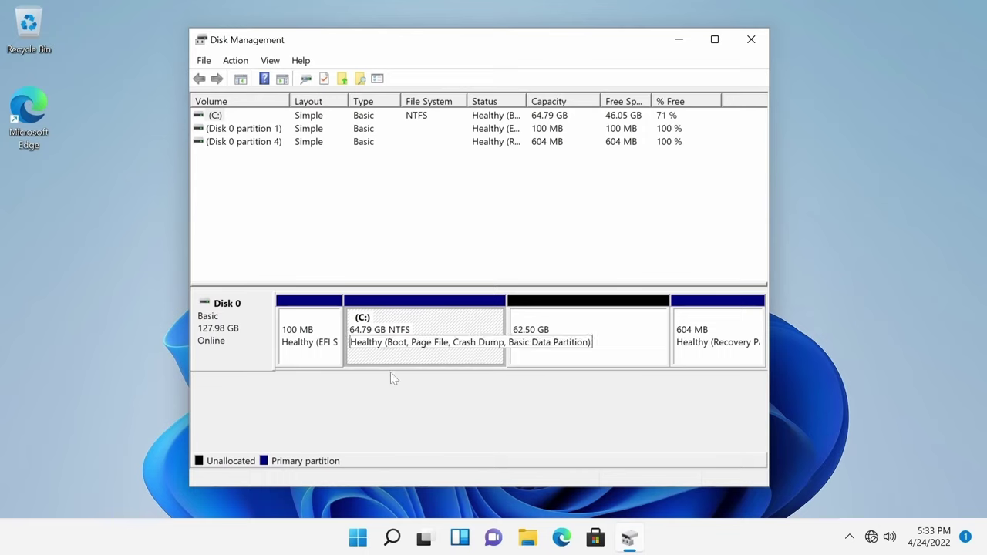
{"action": "left_click", "coordinate": [586, 345]}
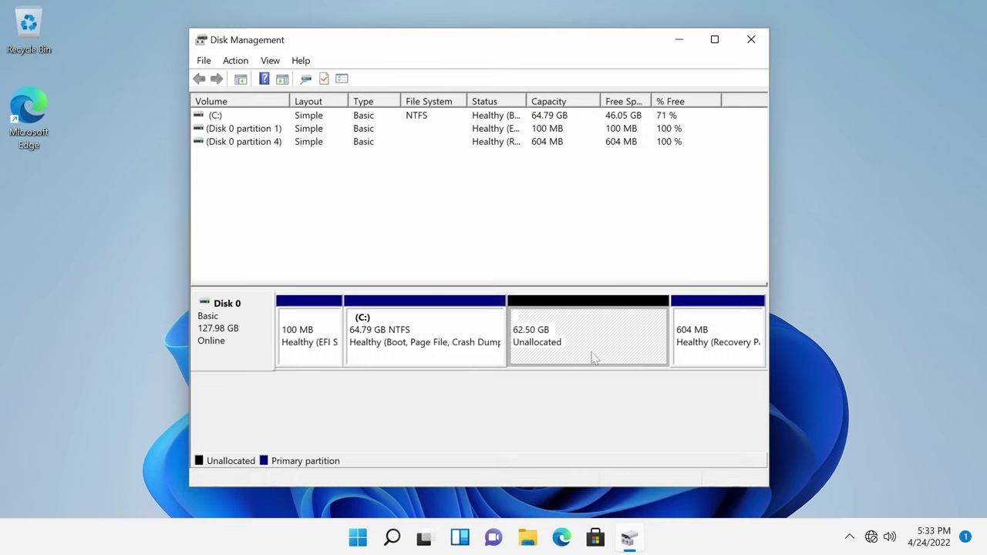
{"action": "left_click", "coordinate": [556, 376]}
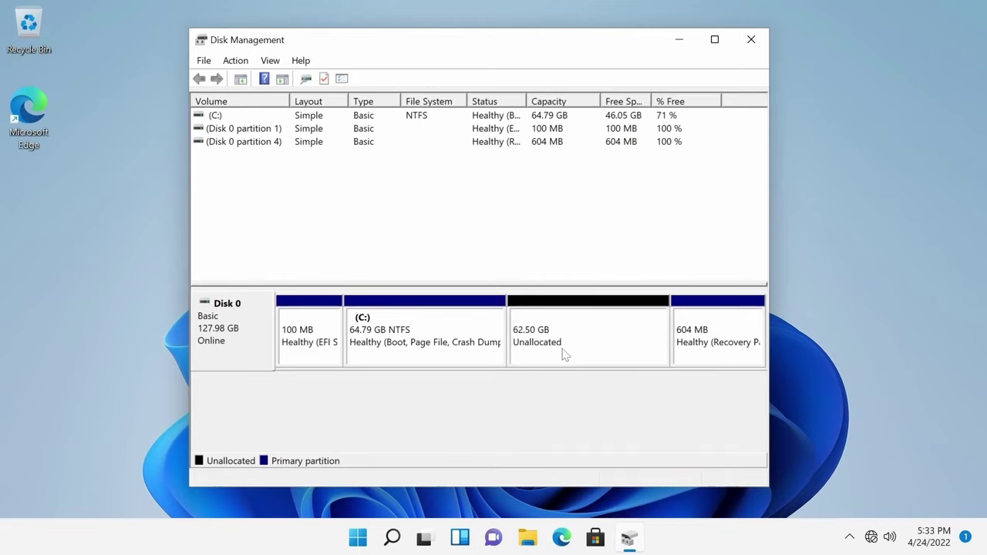
{"action": "left_click", "coordinate": [557, 361]}
{"action": "left_click", "coordinate": [571, 384]}
{"action": "left_click", "coordinate": [750, 40]}
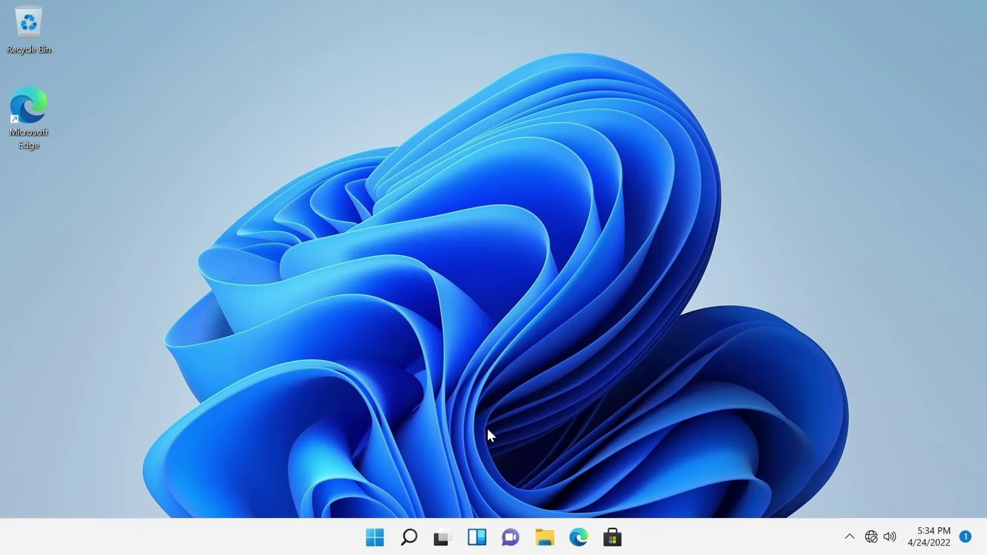
{"action": "left_click", "coordinate": [374, 537]}
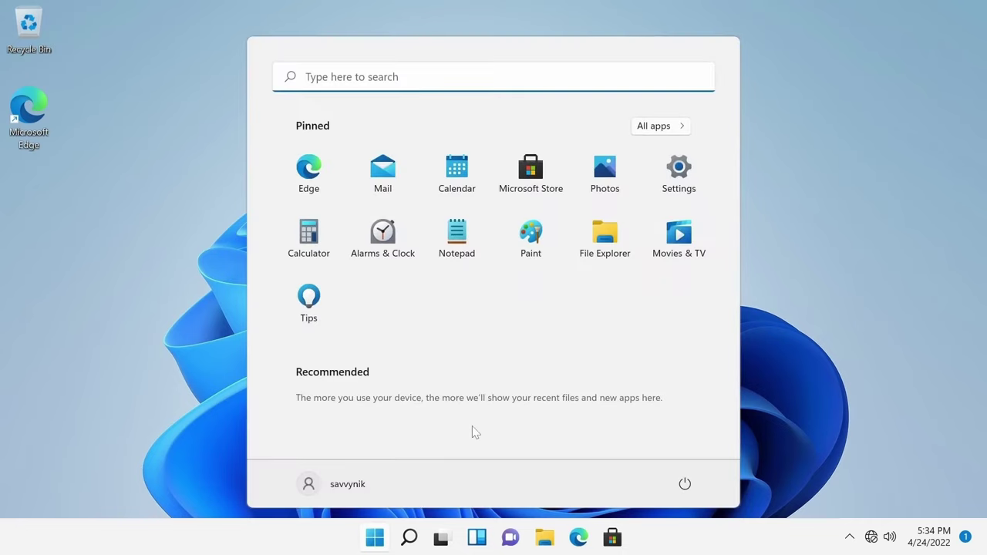
{"action": "type", "text": "boot"}
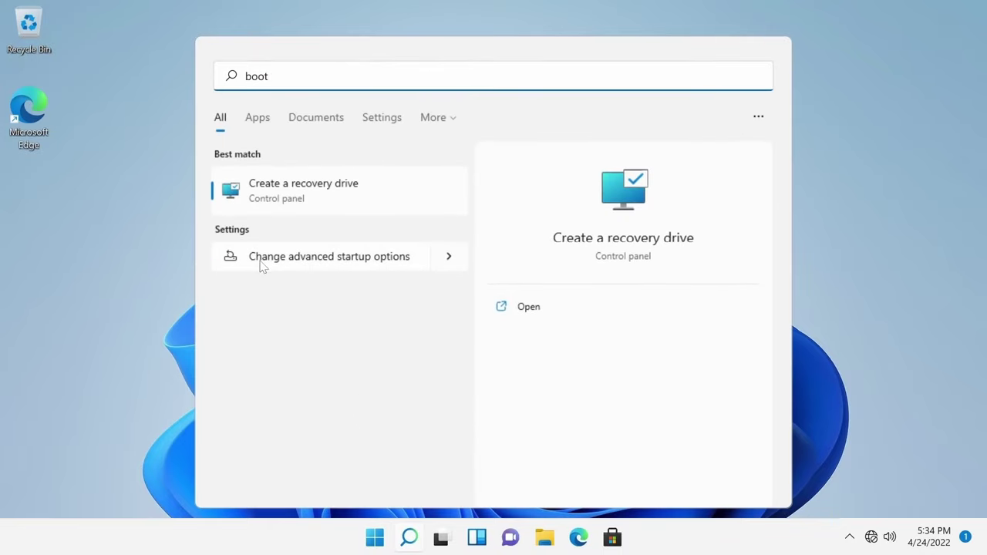
{"action": "left_click", "coordinate": [346, 267]}
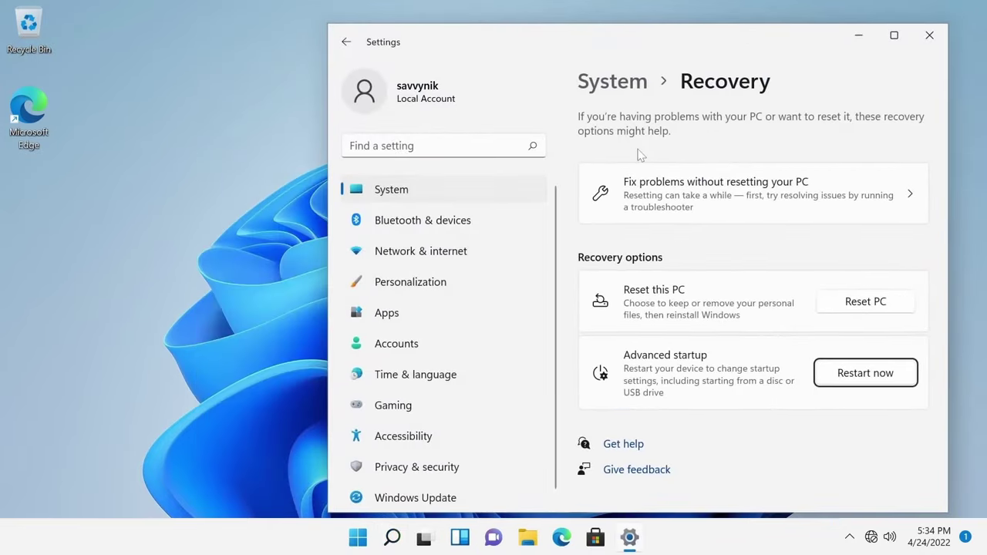
{"action": "left_click_drag", "start_coordinate": [586, 40], "coordinate": [481, 33]}
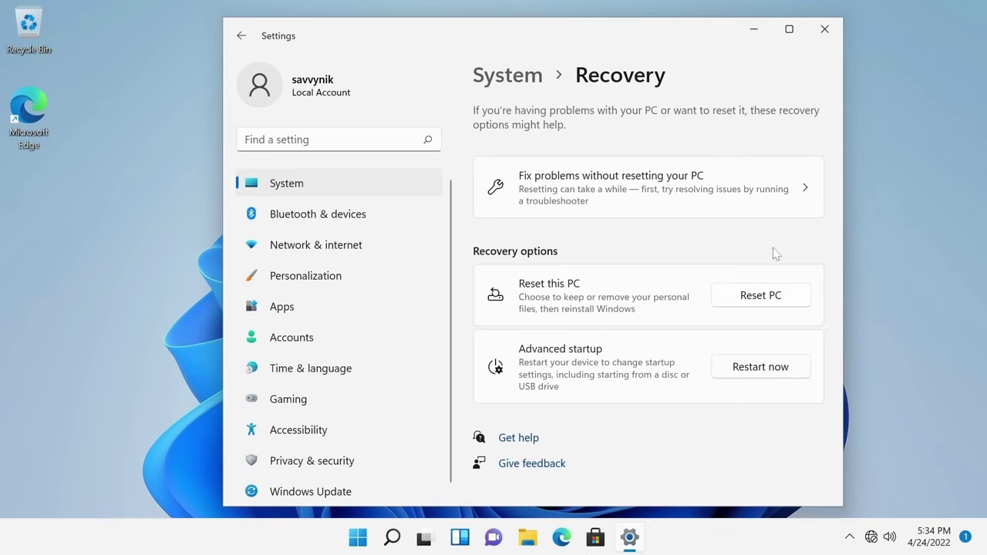
{"action": "left_click", "coordinate": [824, 29]}
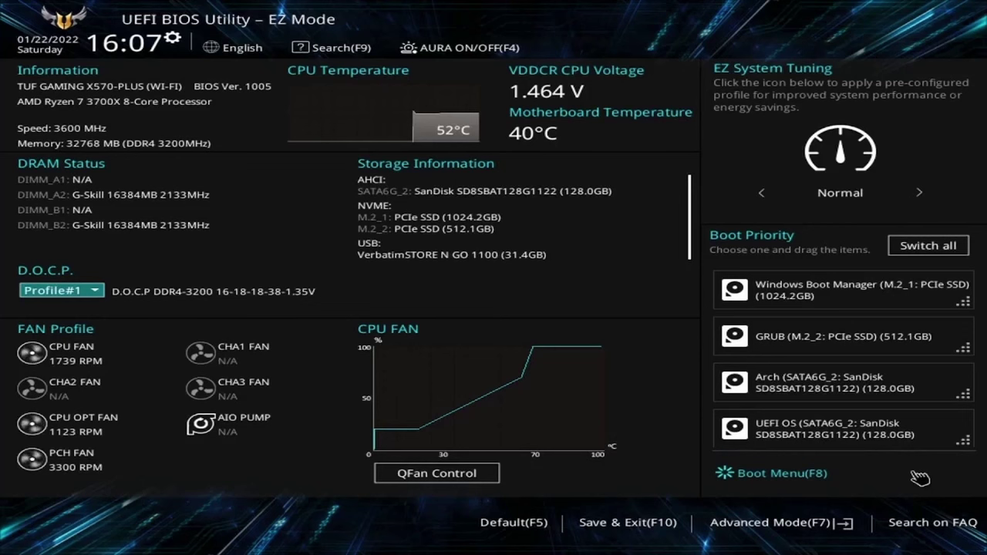
- Switch the BIOS to Advanced Mode with F7 and reach Boot Option #1 on the Boot page
{"action": "key", "text": "F7"}
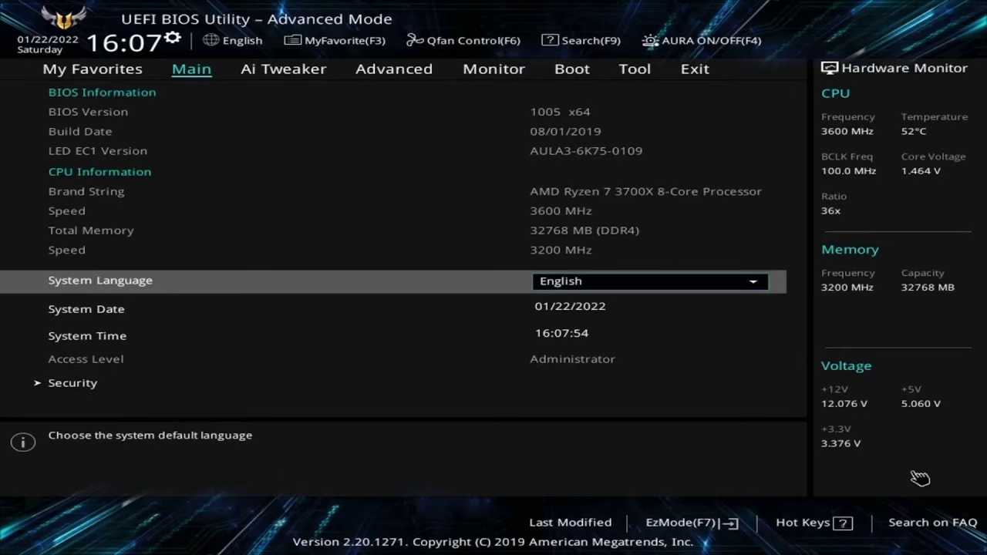
{"action": "key", "text": "Right"}
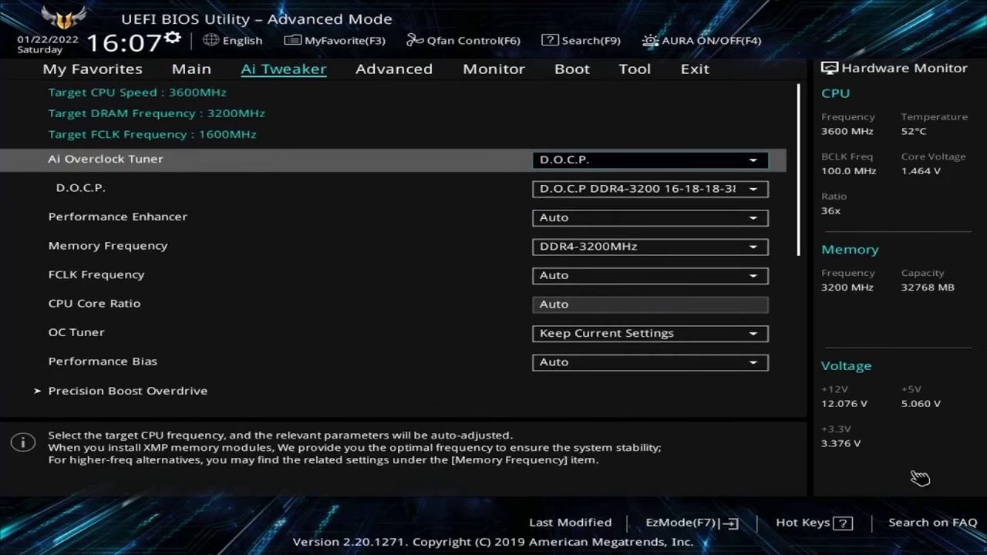
{"action": "key", "text": "Right"}
{"action": "key", "text": "Right"}
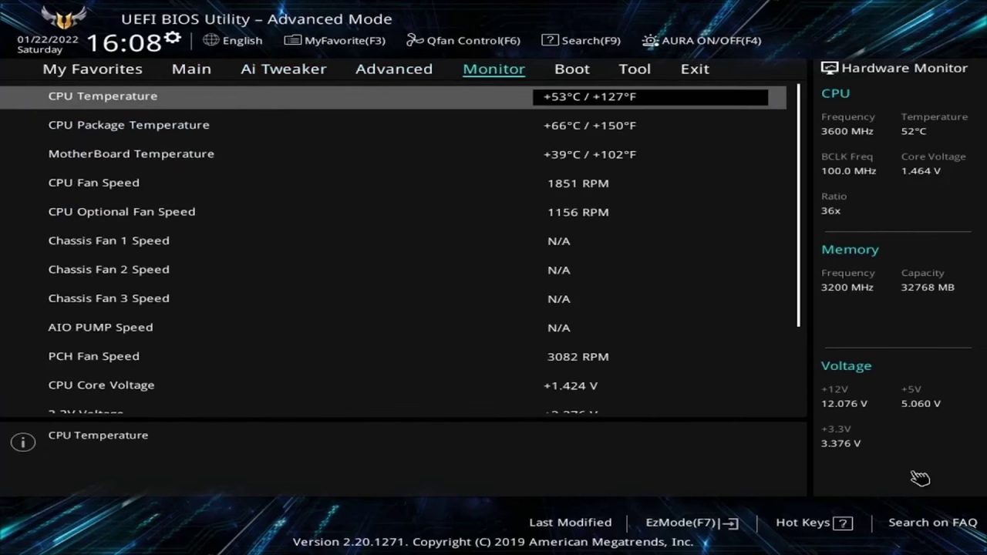
{"action": "key", "text": "Right"}
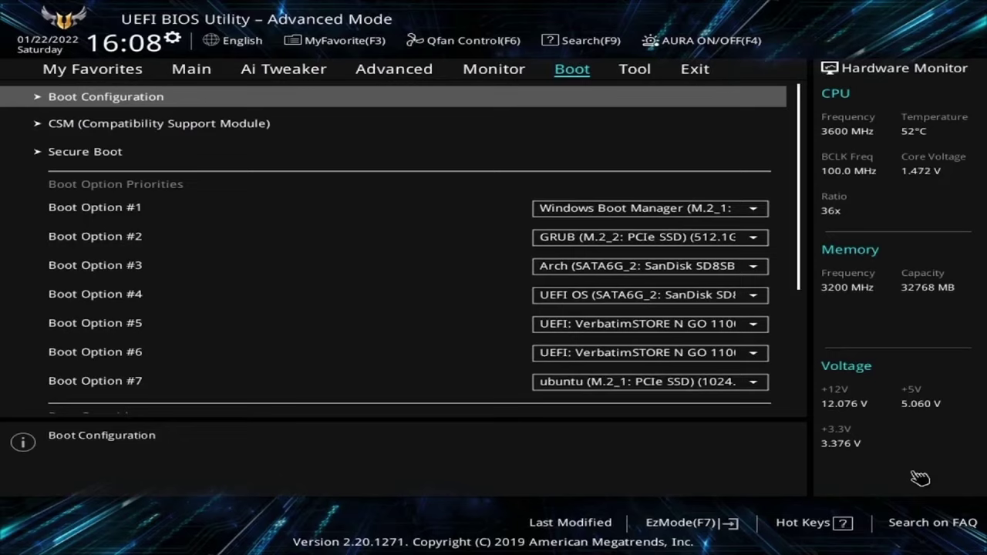
{"action": "key", "text": "Down"}
{"action": "key", "text": "Down"}
{"action": "key", "text": "Down"}
{"action": "key", "text": "Down"}
{"action": "key", "text": "Up"}
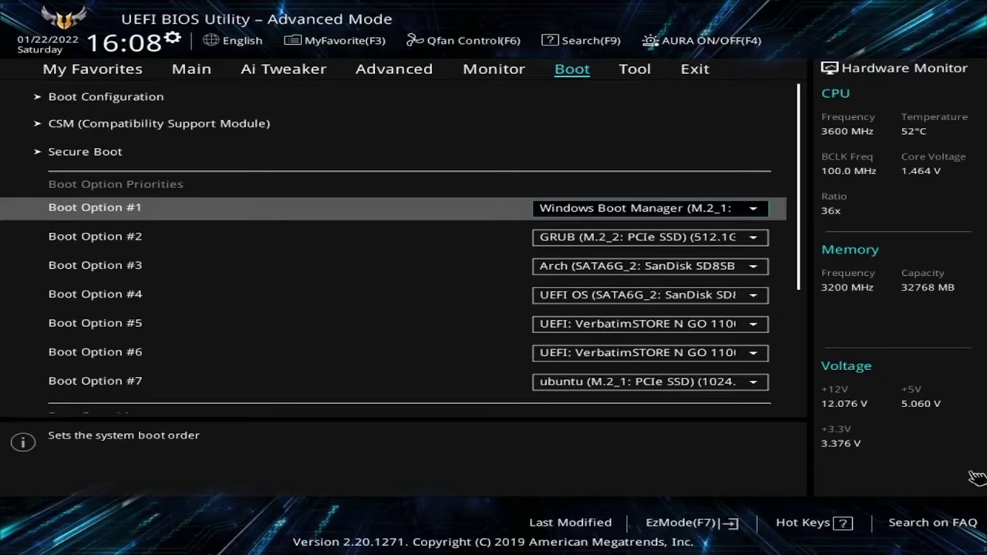
- Set UEFI: VerbatimSTORE N GO 1100 as Boot Option #1 and check the Secure Boot settings
{"action": "left_click", "coordinate": [761, 217]}
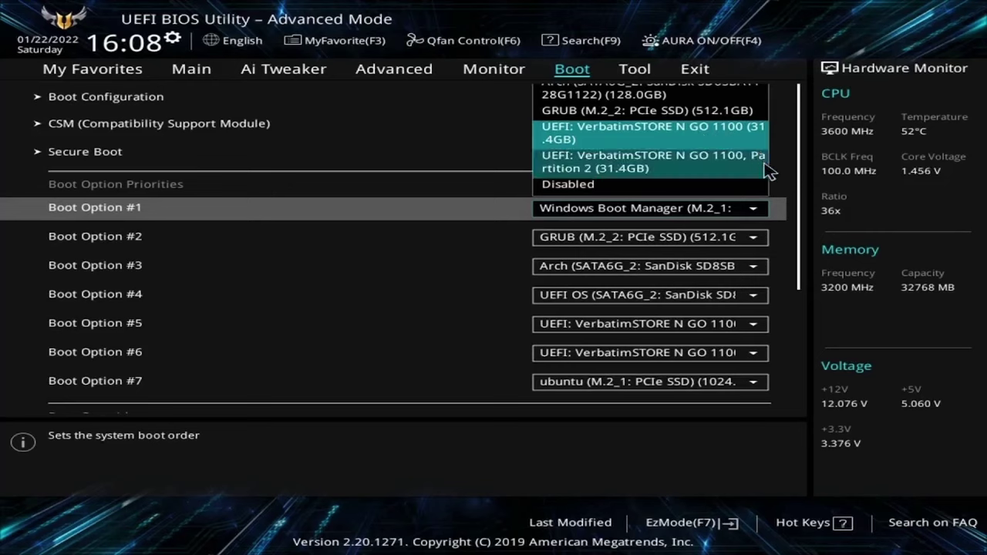
{"action": "left_click", "coordinate": [710, 139]}
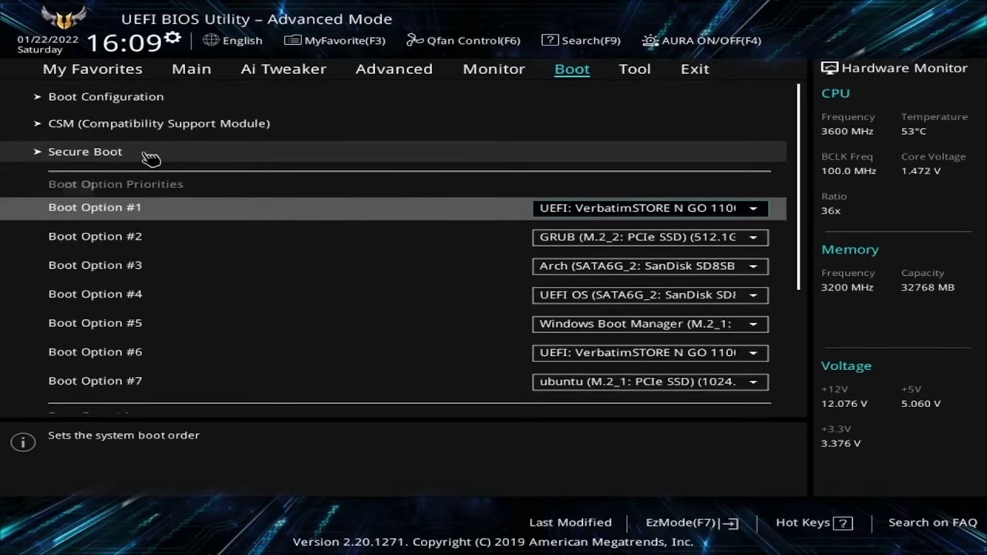
{"action": "left_click", "coordinate": [150, 157]}
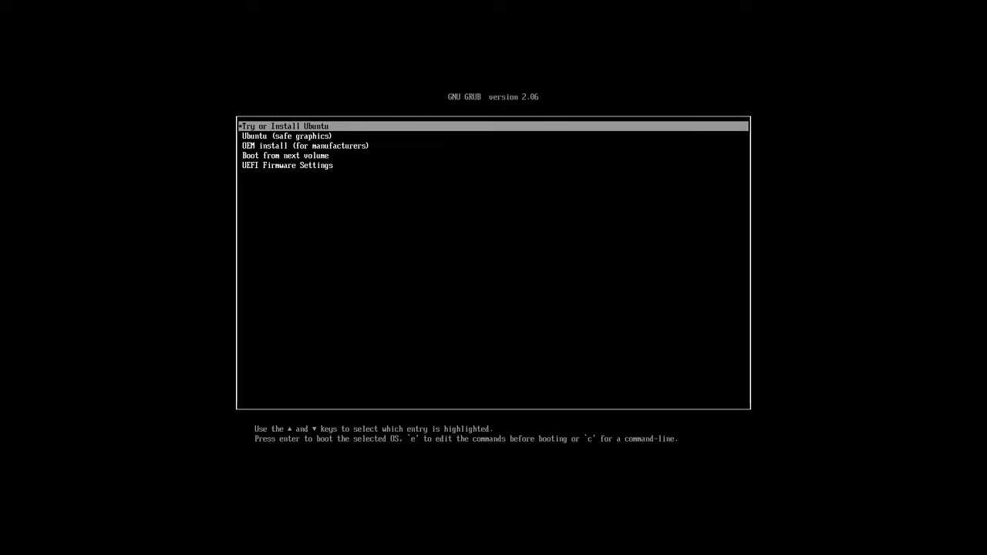
- Highlight 'Try or Install Ubuntu' among the GRUB entries and boot it
{"action": "key", "text": "Down"}
{"action": "key", "text": "Up"}
{"action": "key", "text": "Down"}
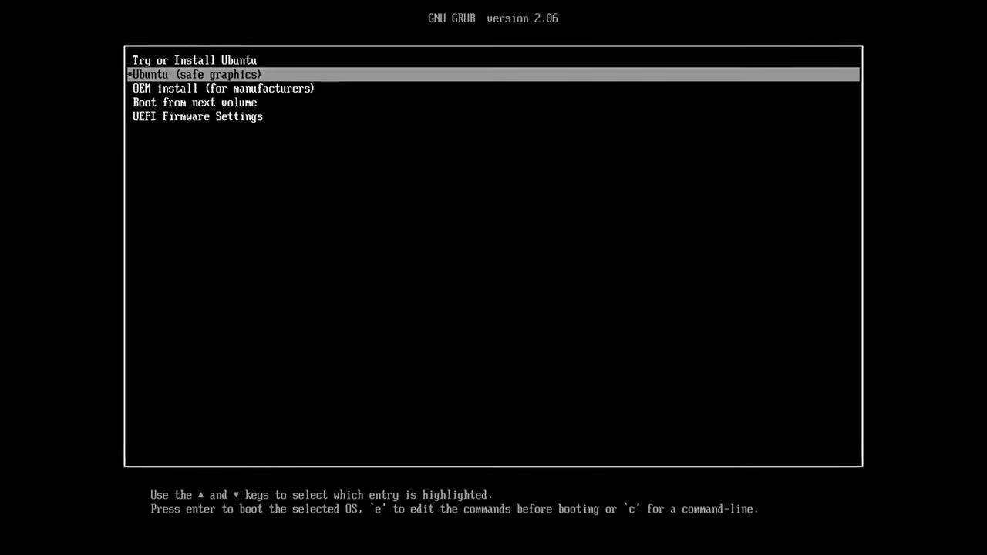
{"action": "key", "text": "Down"}
{"action": "key", "text": "Down"}
{"action": "key", "text": "Down"}
{"action": "key", "text": "Up"}
{"action": "key", "text": "Up"}
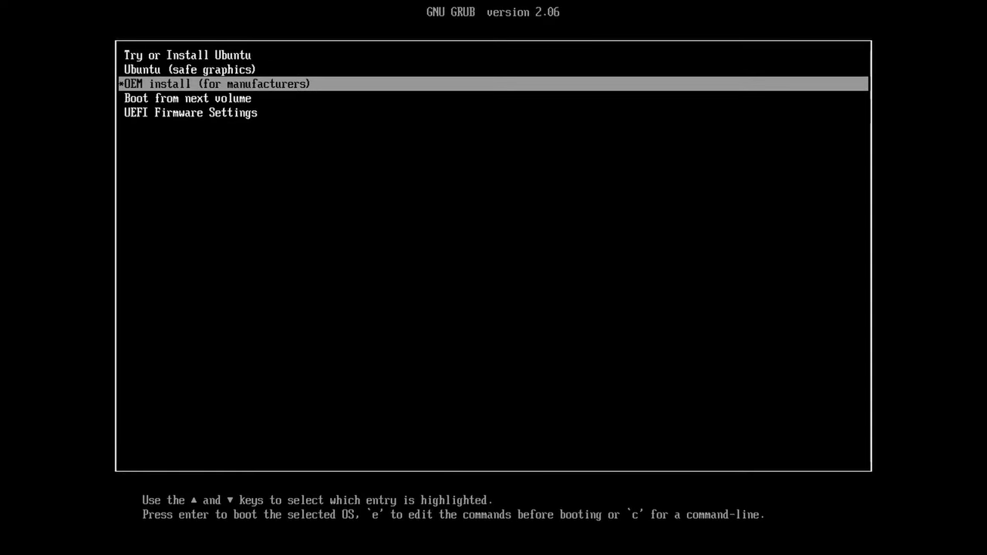
{"action": "key", "text": "Up"}
{"action": "key", "text": "Up"}
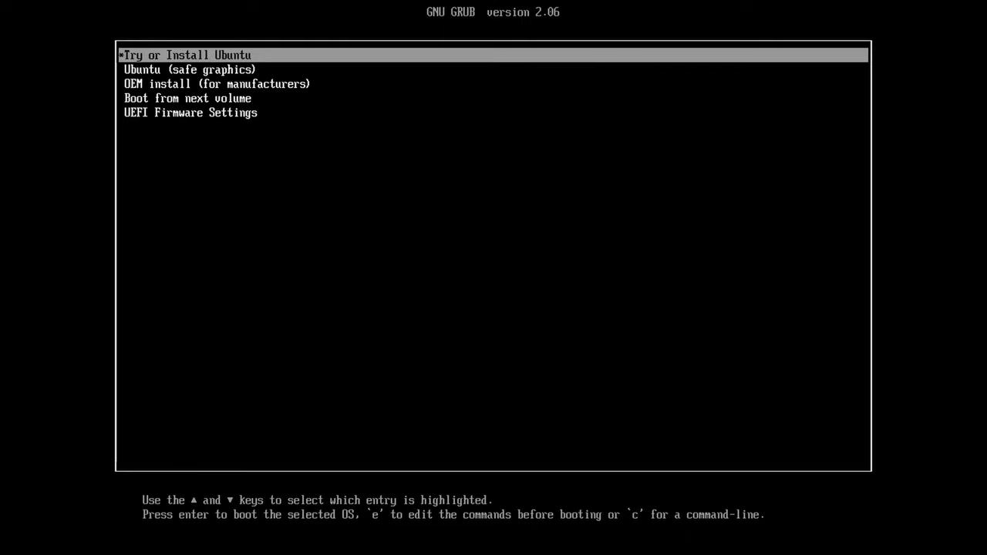
{"action": "key", "text": "Down"}
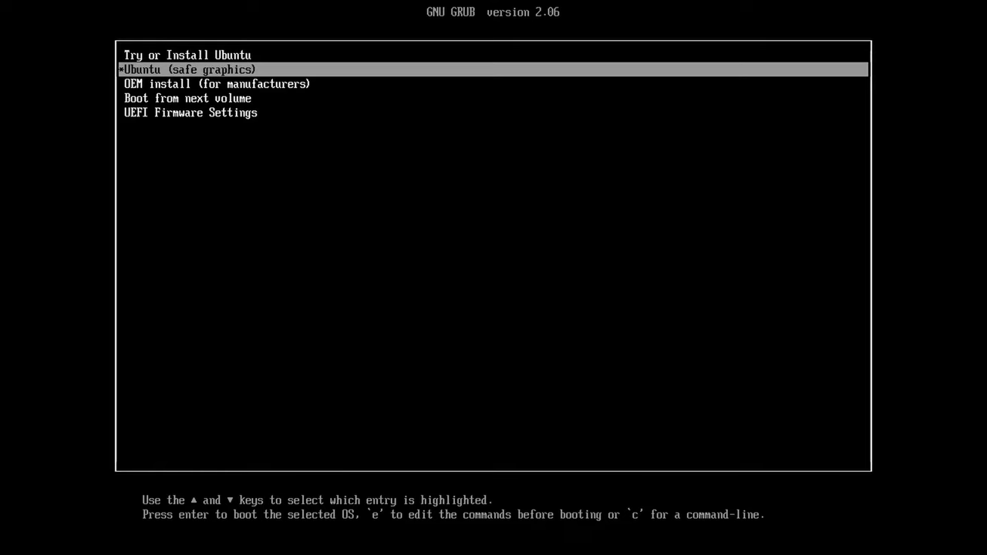
{"action": "key", "text": "Up"}
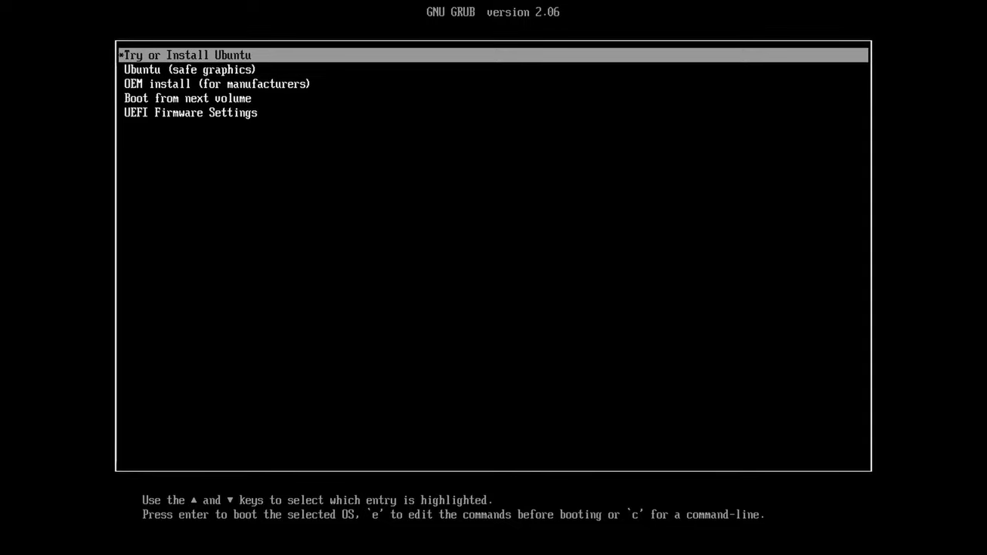
{"action": "key", "text": "Down"}
{"action": "key", "text": "Up"}
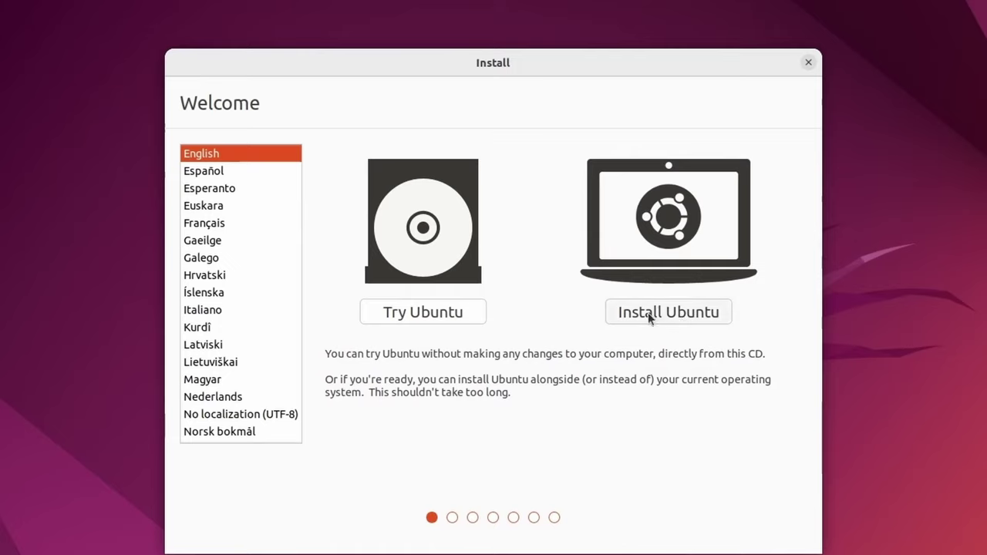
- Choose Install Ubuntu and accept the English (US) keyboard after testing it with 'qwerty'
{"action": "left_click", "coordinate": [652, 313]}
{"action": "left_click", "coordinate": [616, 398]}
{"action": "type", "text": "qwerty"}
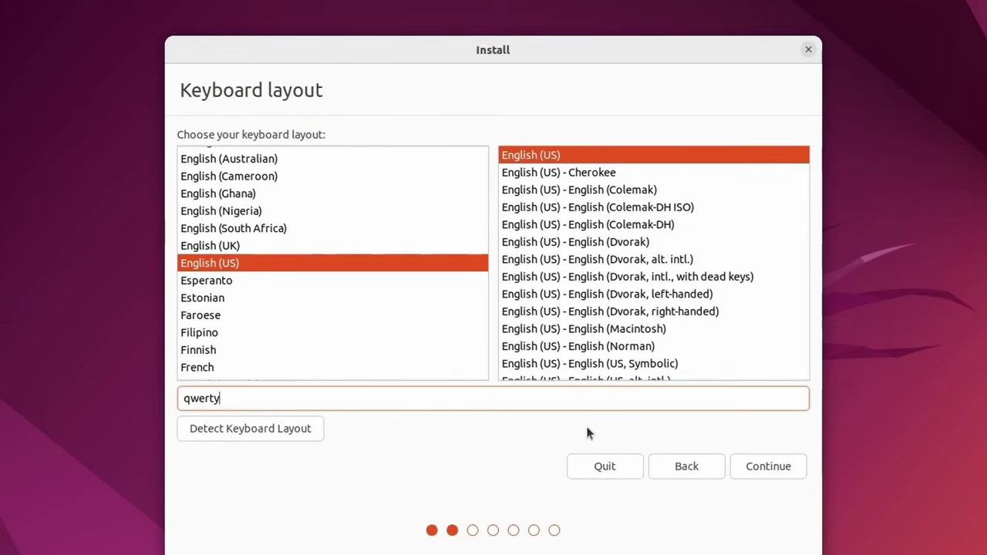
{"action": "left_click", "coordinate": [762, 472]}
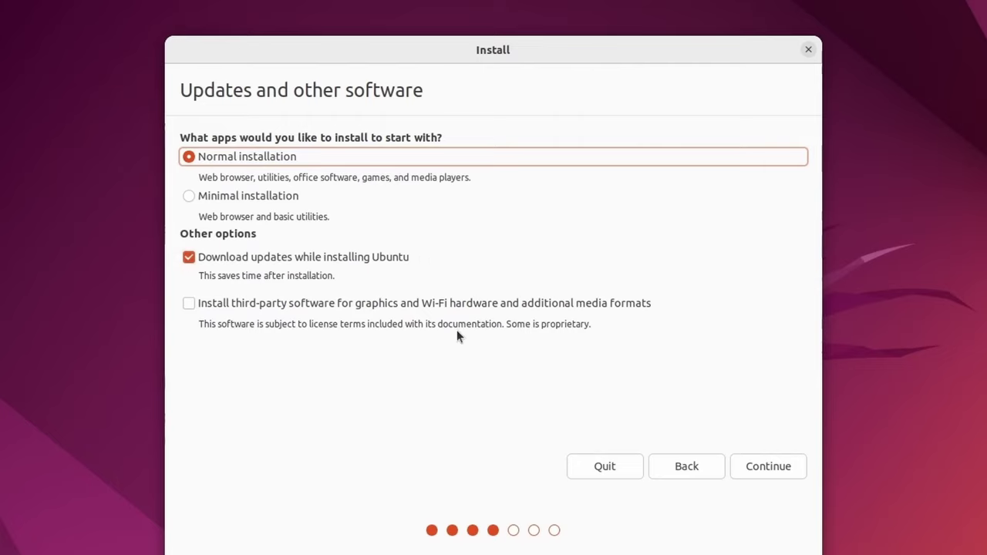
- Keep Normal installation with third-party drivers and media formats left off
{"action": "left_click", "coordinate": [190, 304]}
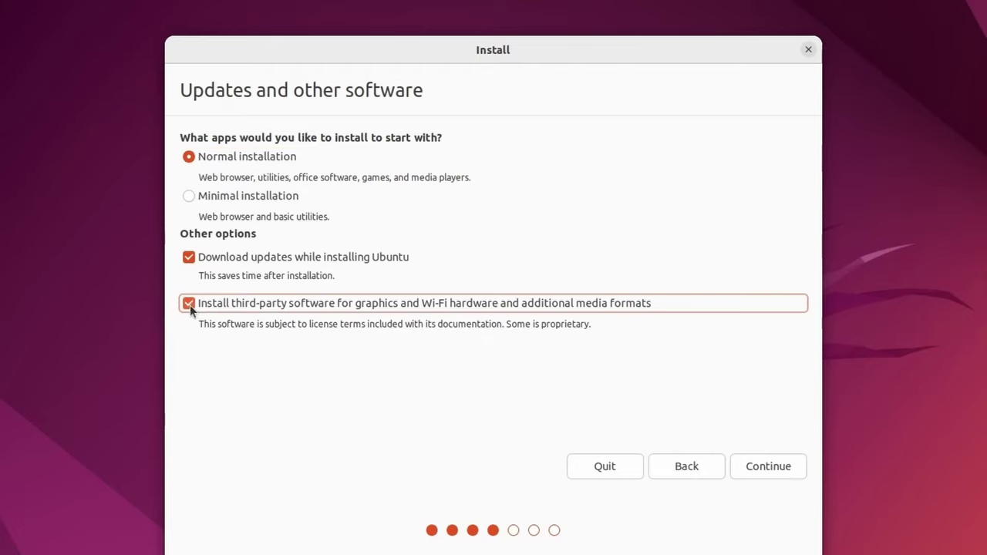
{"action": "left_click", "coordinate": [189, 303]}
{"action": "left_click", "coordinate": [778, 474]}
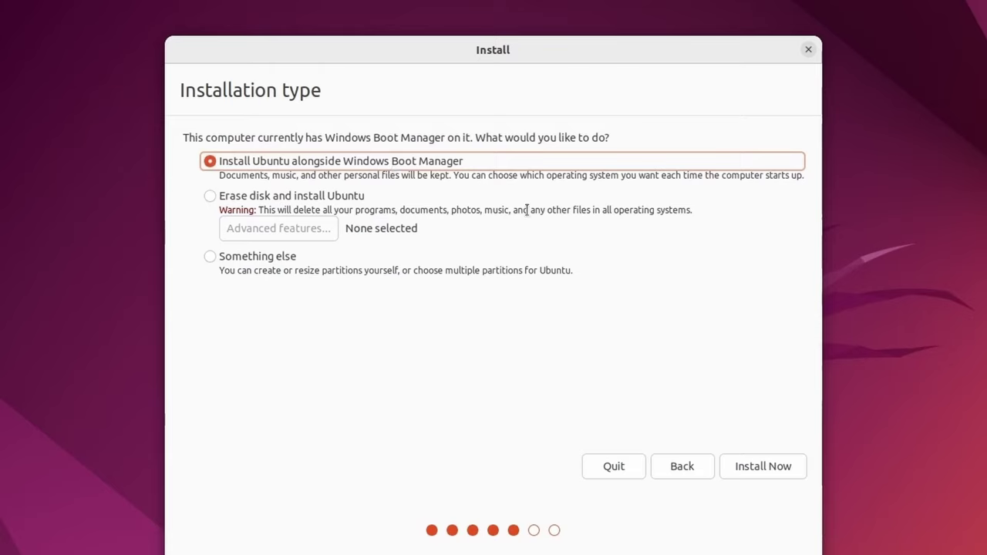
- Choose 'Something else' for manual partitioning and select the 67108 MB free space
{"action": "left_click", "coordinate": [224, 257]}
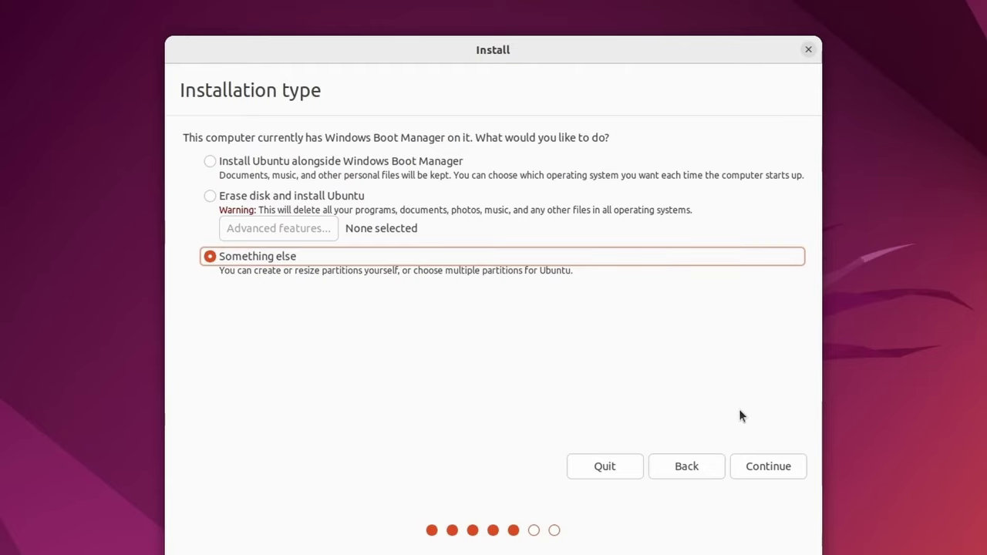
{"action": "left_click", "coordinate": [759, 467]}
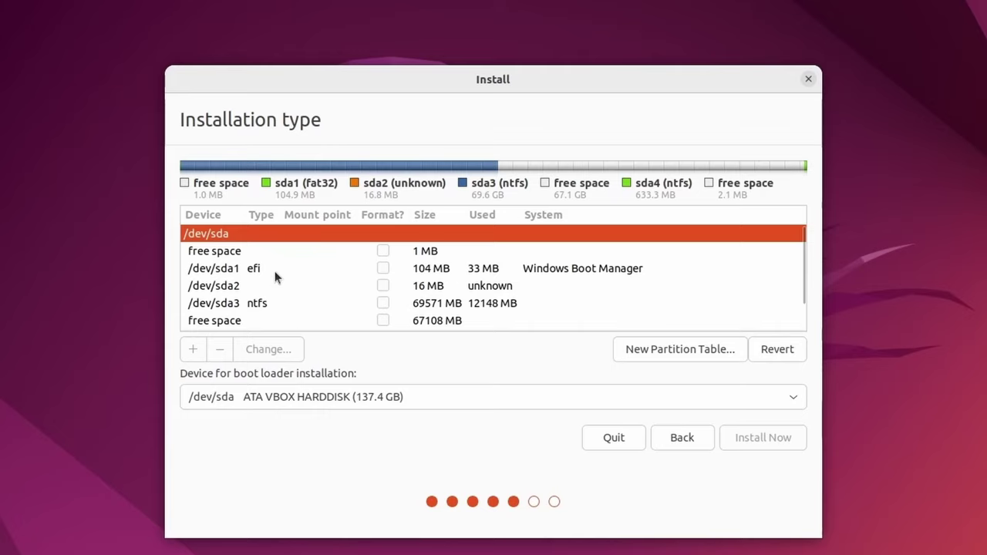
{"action": "left_click", "coordinate": [205, 322]}
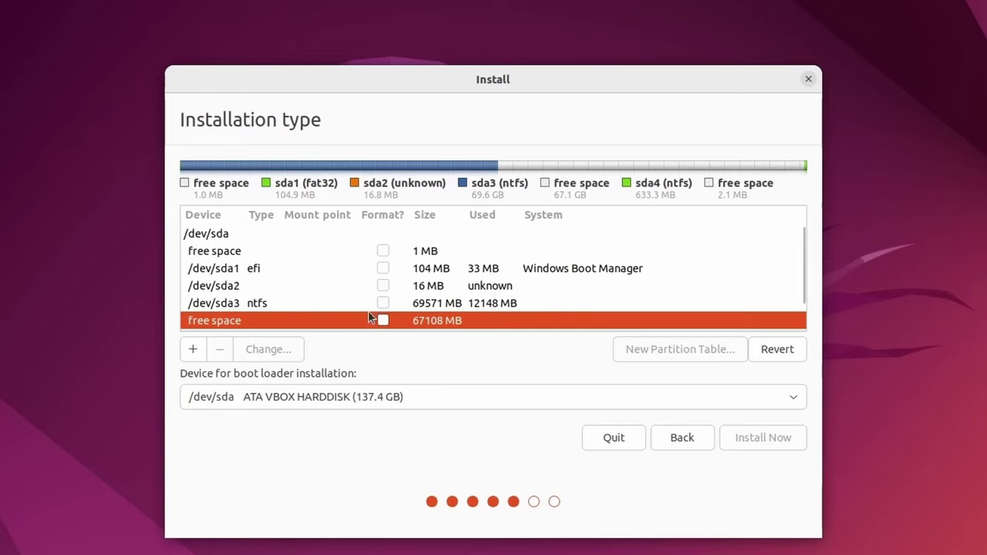
- Review the sda1 EFI, sda2, sda3 and sda4 NTFS rows and 2 MB free space, then reselect the 67108 MB free space
{"action": "left_click", "coordinate": [283, 307]}
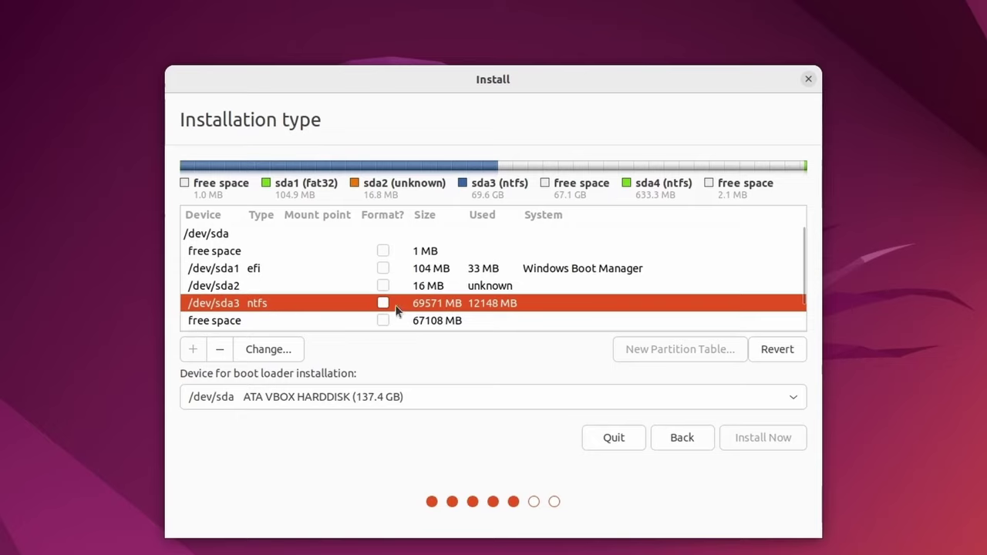
{"action": "left_click", "coordinate": [246, 290]}
{"action": "left_click", "coordinate": [245, 271]}
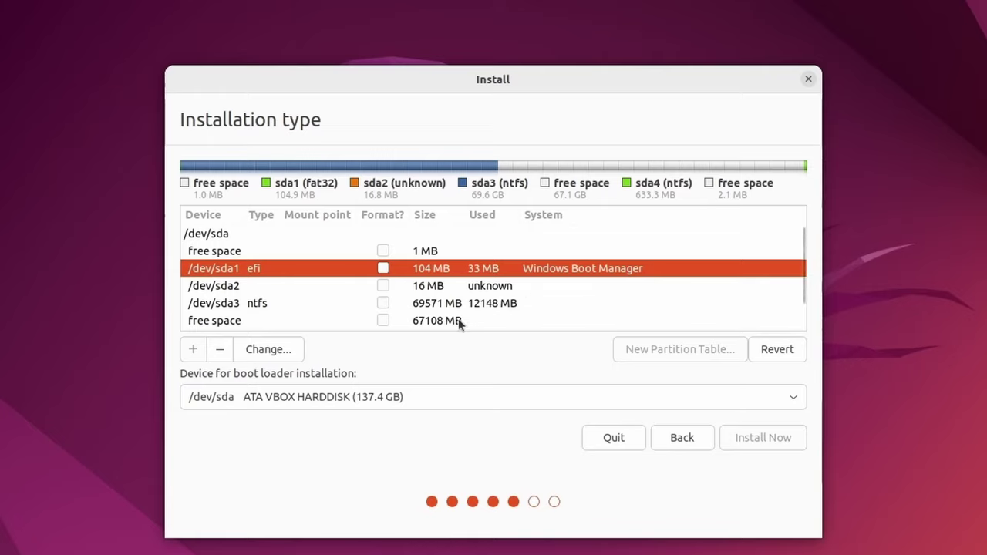
{"action": "left_click", "coordinate": [209, 324]}
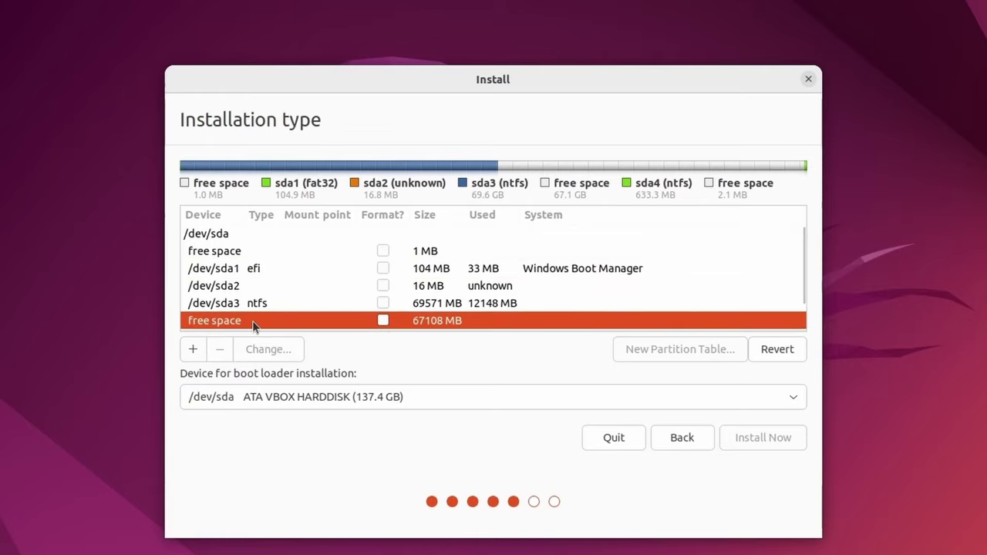
{"action": "scroll", "coordinate": [795, 274], "scroll_direction": "down", "scroll_amount": 2}
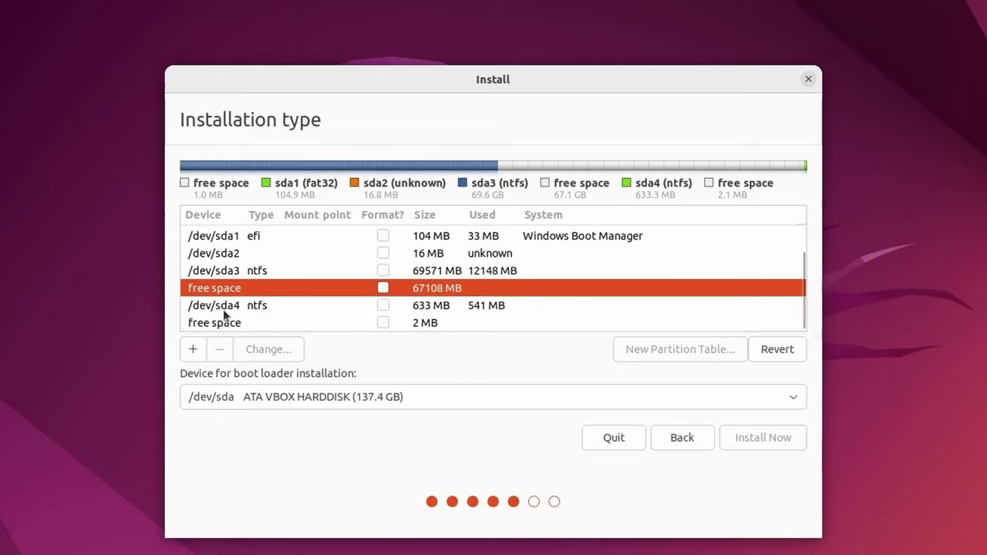
{"action": "left_click", "coordinate": [475, 306]}
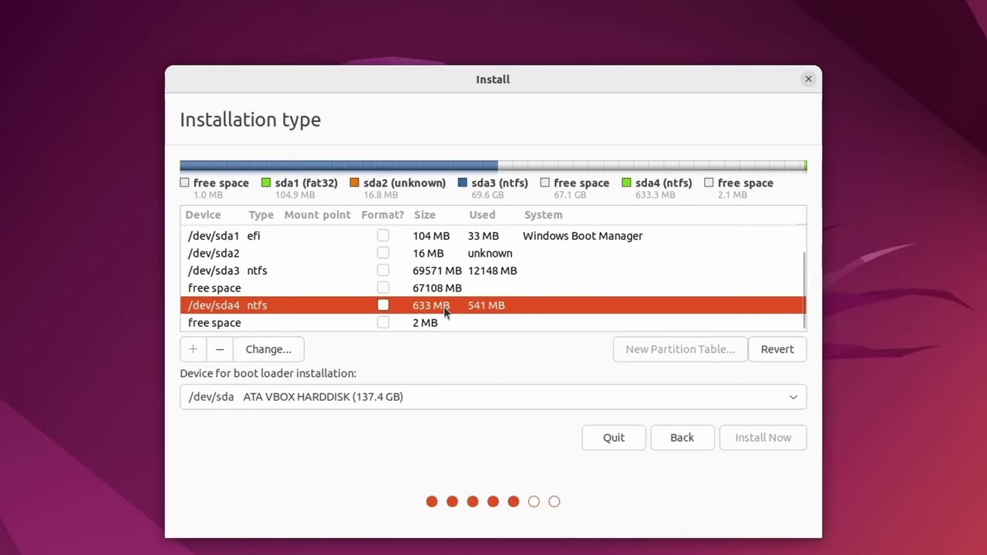
{"action": "left_click", "coordinate": [316, 324]}
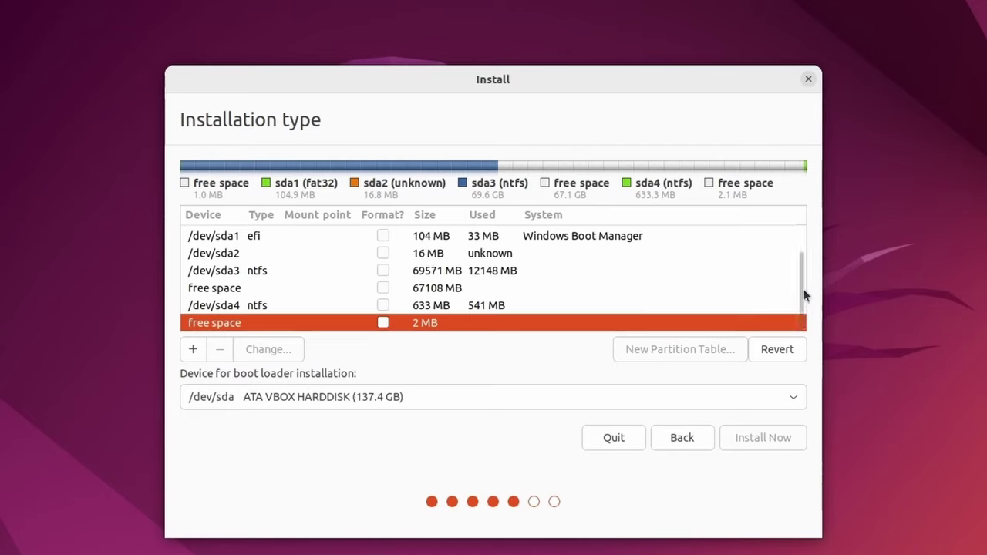
{"action": "left_click", "coordinate": [291, 309]}
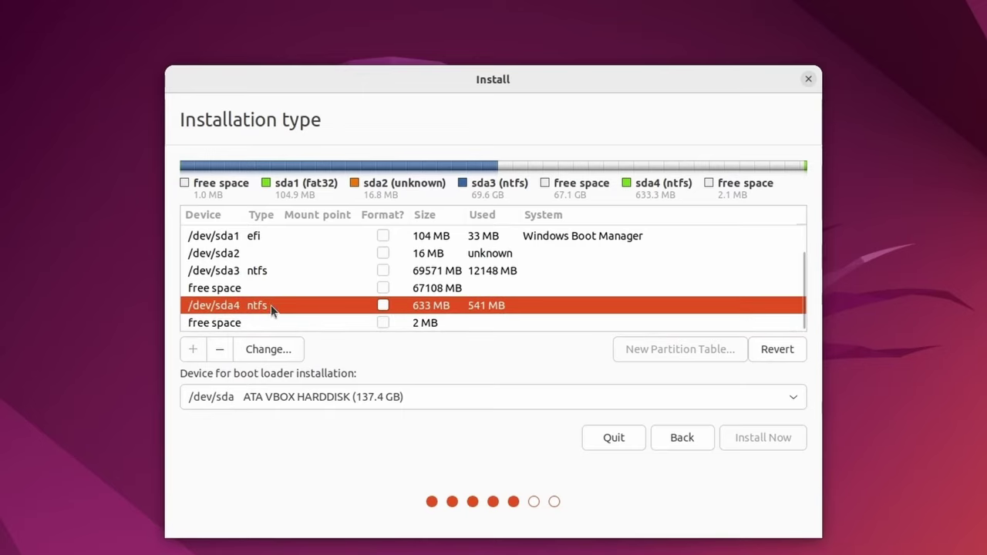
{"action": "left_click", "coordinate": [515, 290]}
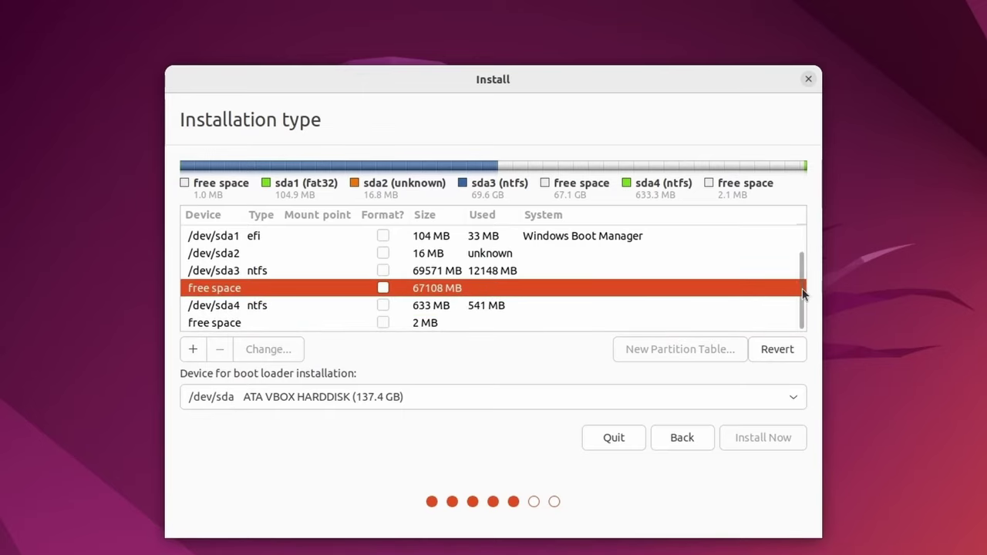
{"action": "left_click_drag", "start_coordinate": [798, 288], "coordinate": [452, 269]}
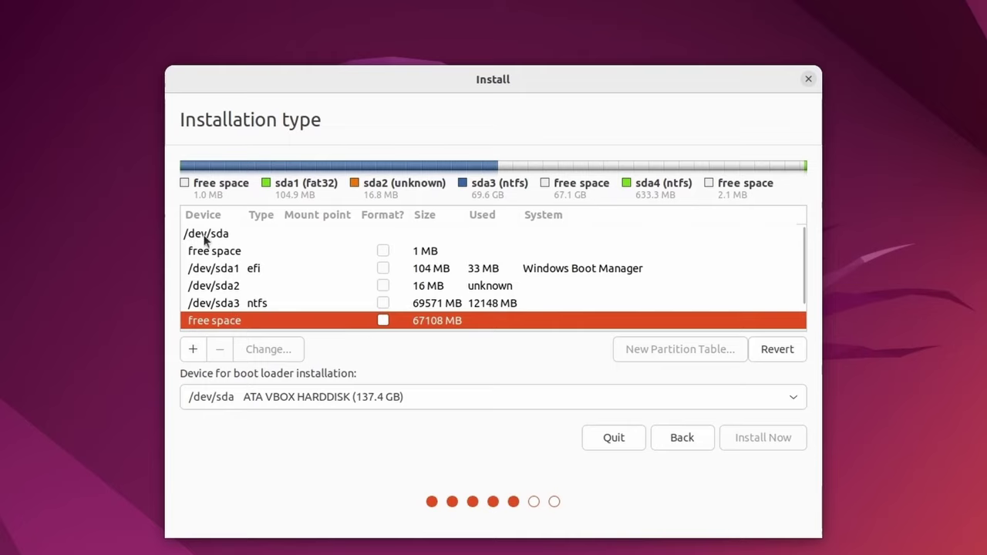
{"action": "mouse_move", "coordinate": [804, 277]}
{"action": "left_mouse_down"}
{"action": "mouse_move", "coordinate": [804, 292]}
{"action": "mouse_move", "coordinate": [798, 266]}
{"action": "left_mouse_up"}
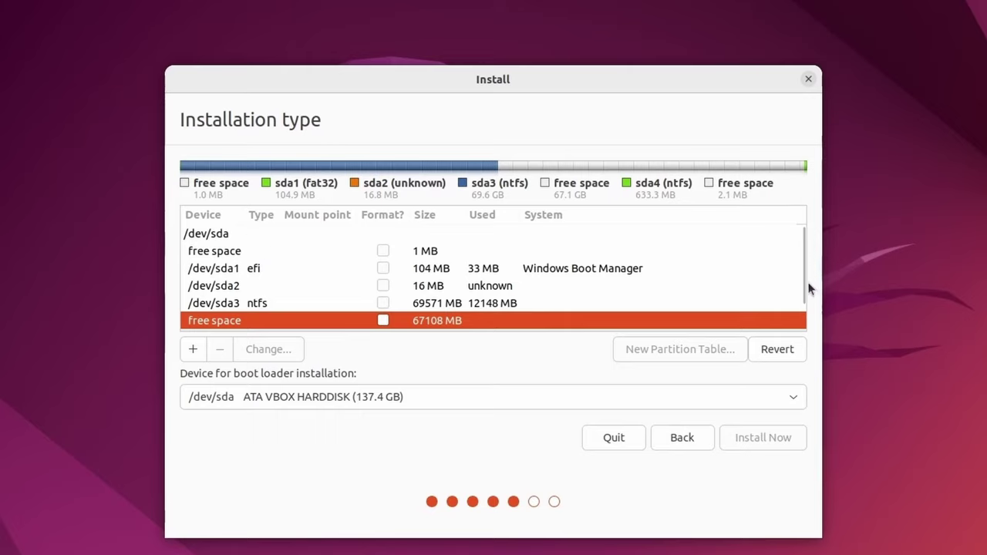
{"action": "left_click_drag", "start_coordinate": [805, 278], "coordinate": [802, 315]}
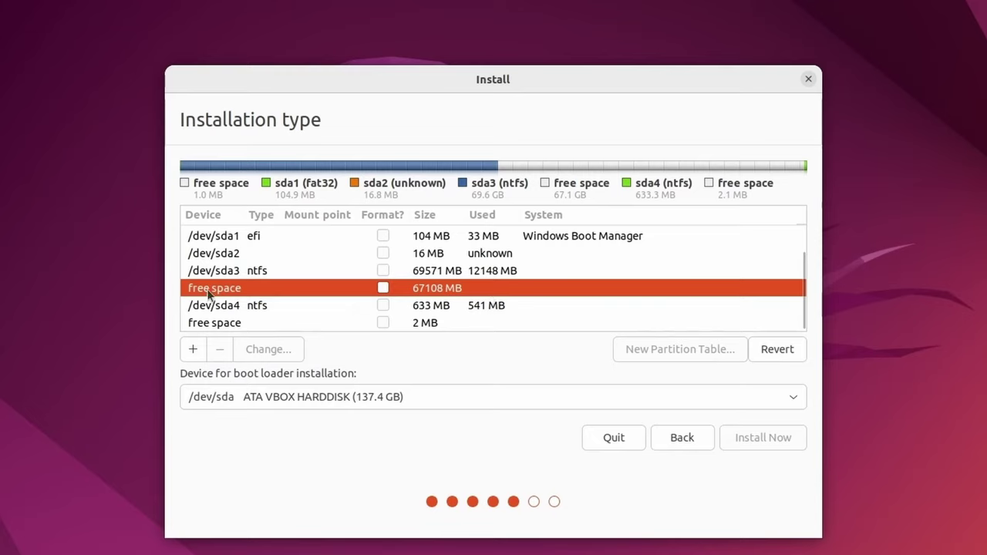
- Add a 67109 MB primary Ext4 partition in the free space with mount point /
{"action": "right_click", "coordinate": [466, 289]}
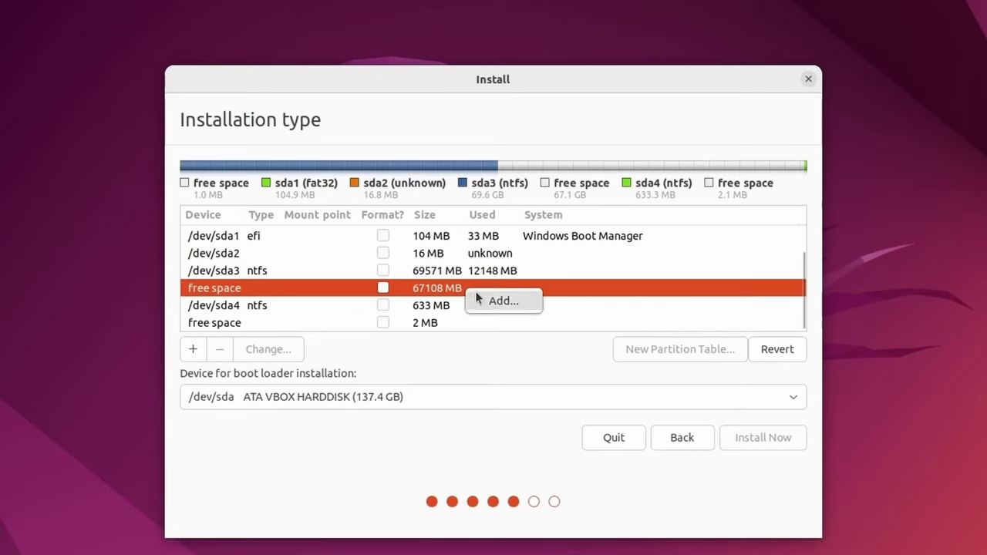
{"action": "left_click", "coordinate": [496, 300]}
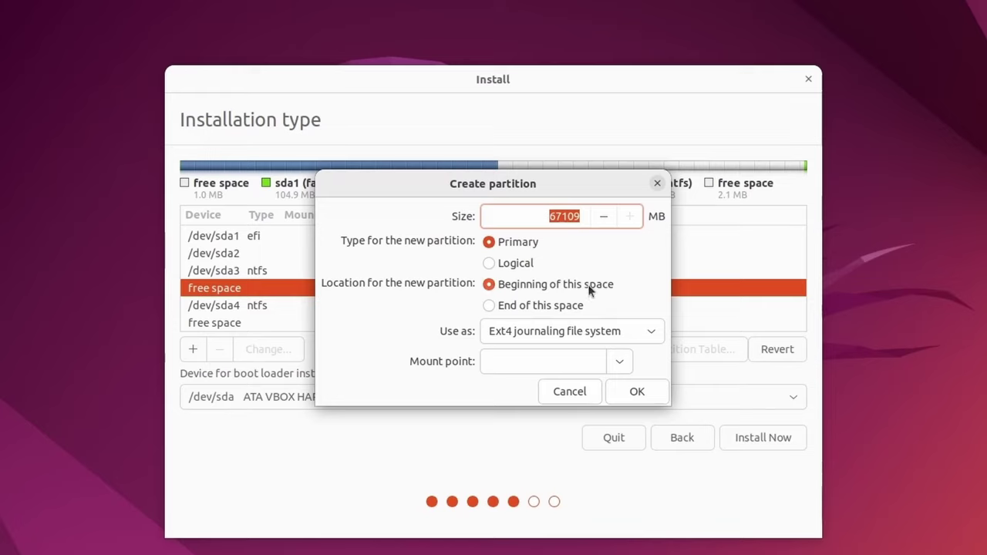
{"action": "left_click", "coordinate": [621, 364]}
{"action": "left_click", "coordinate": [515, 390]}
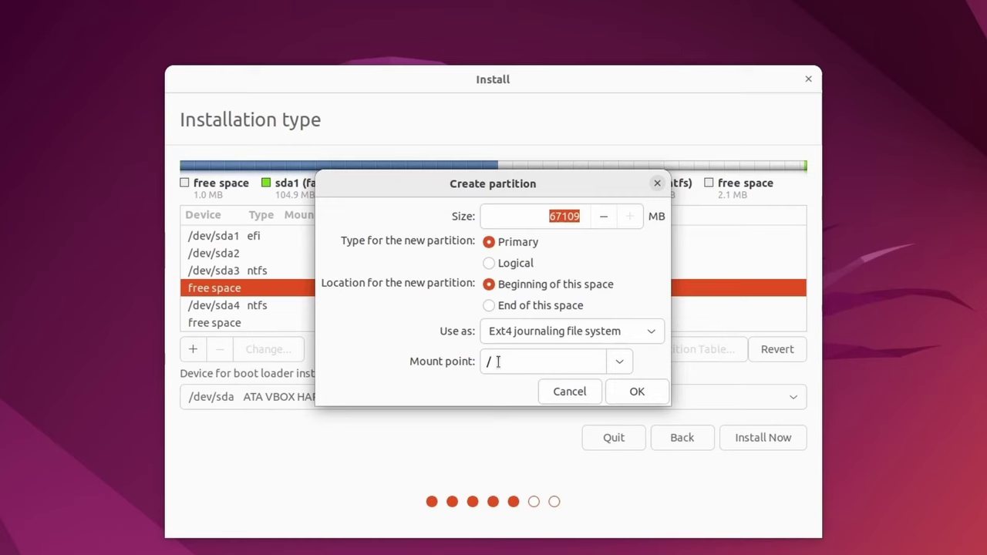
{"action": "left_click", "coordinate": [631, 391]}
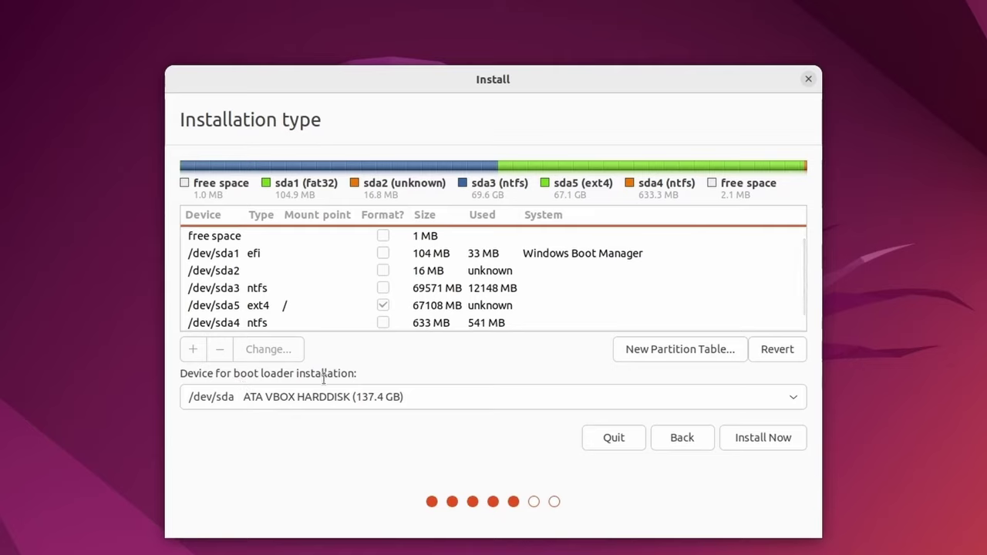
- Set the boot loader device to /dev/sda1 Windows Boot Manager
{"action": "left_click", "coordinate": [794, 397]}
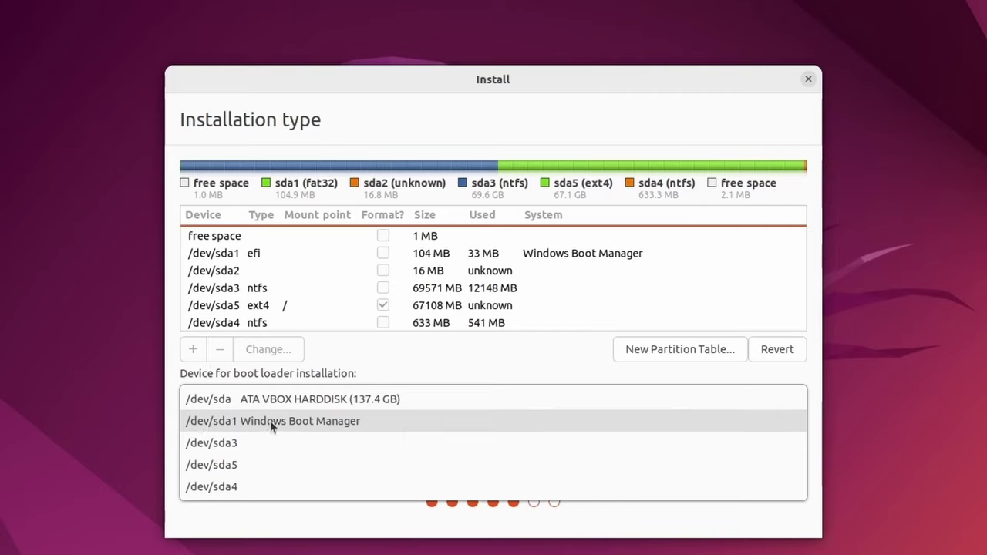
{"action": "left_click", "coordinate": [306, 421]}
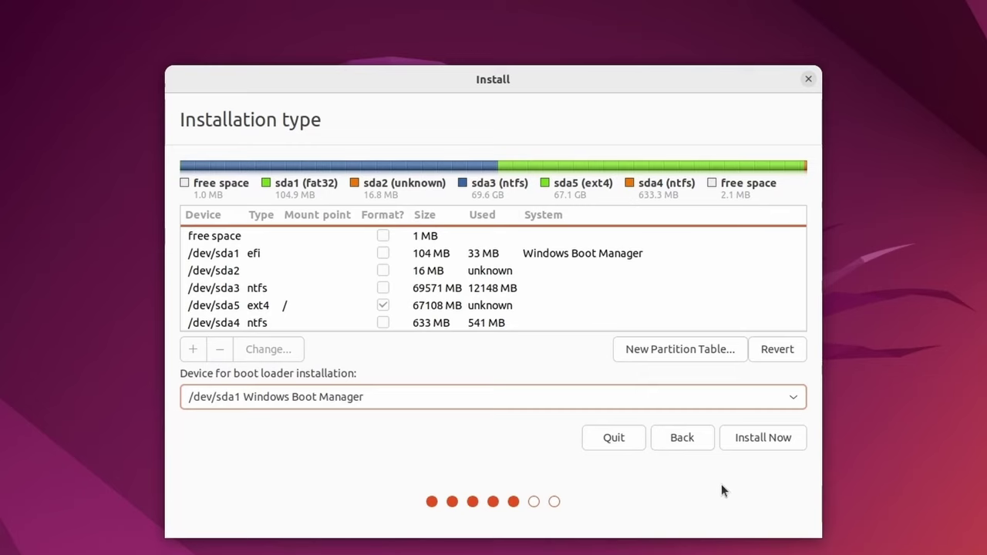
- Start the install, confirm writing partition changes to disk, and choose New York as location
{"action": "left_click", "coordinate": [759, 443]}
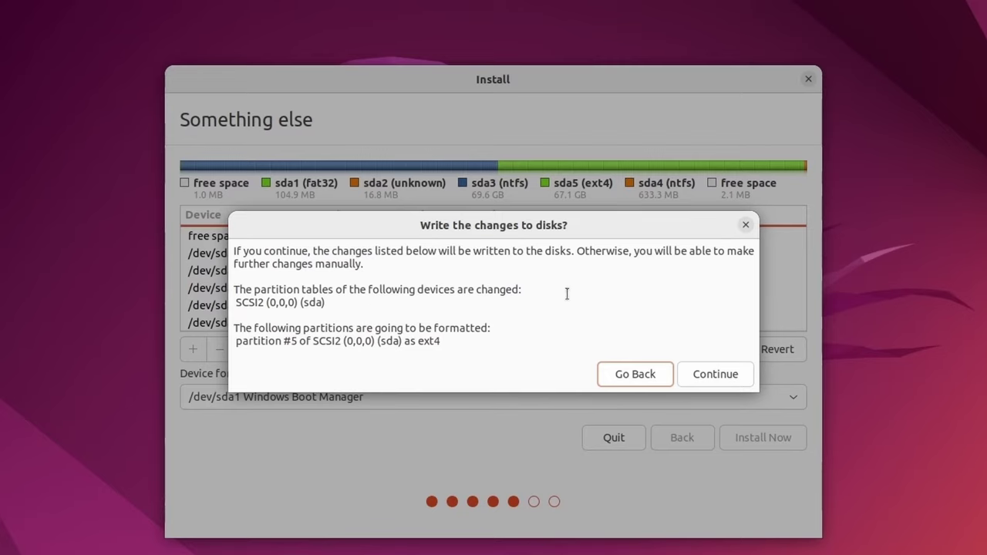
{"action": "left_click", "coordinate": [708, 373]}
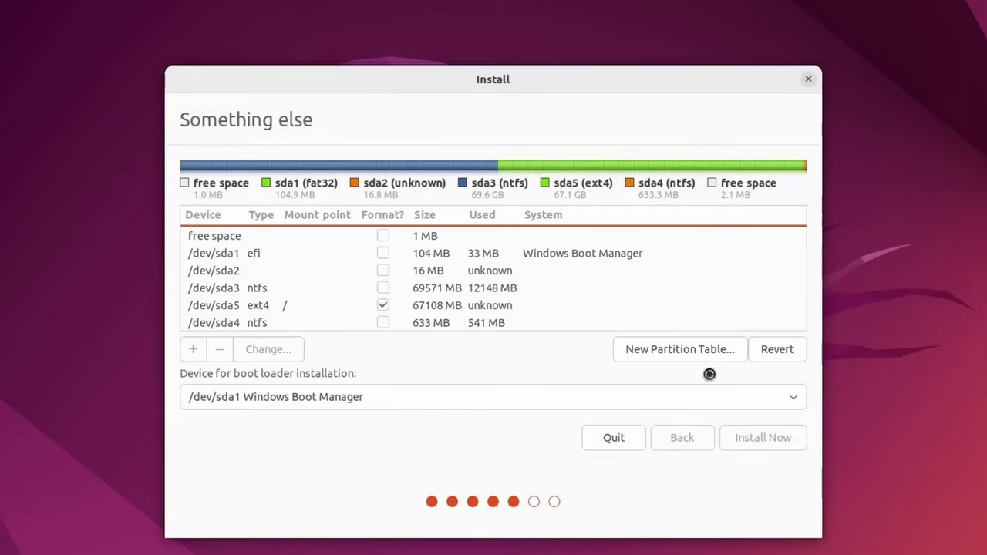
{"action": "left_click", "coordinate": [330, 247]}
{"action": "left_click", "coordinate": [766, 436]}
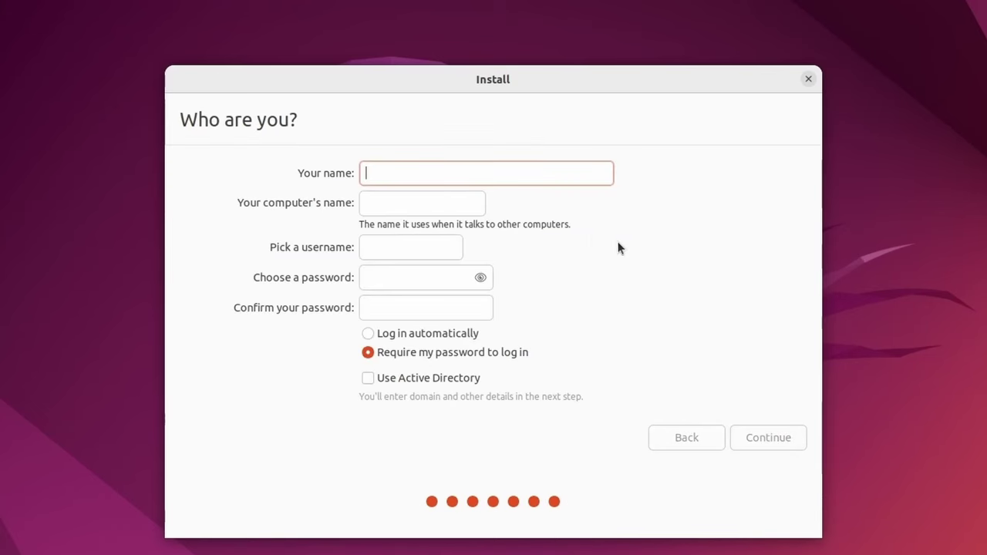
- Enter your name and check the auto-filled computer name
{"action": "type", "text": "savvynik"}
{"action": "double_click", "coordinate": [425, 168]}
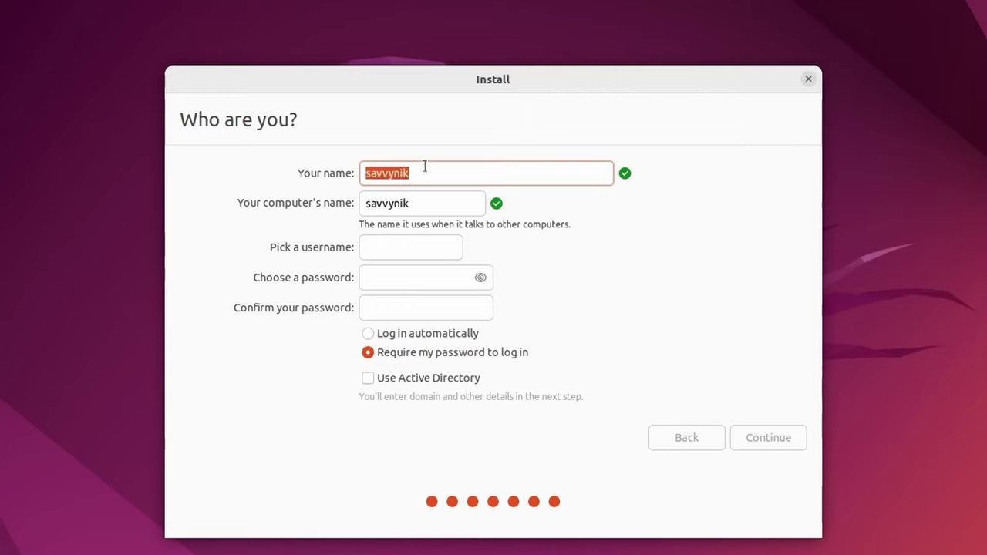
{"action": "left_click", "coordinate": [452, 177]}
{"action": "double_click", "coordinate": [421, 203]}
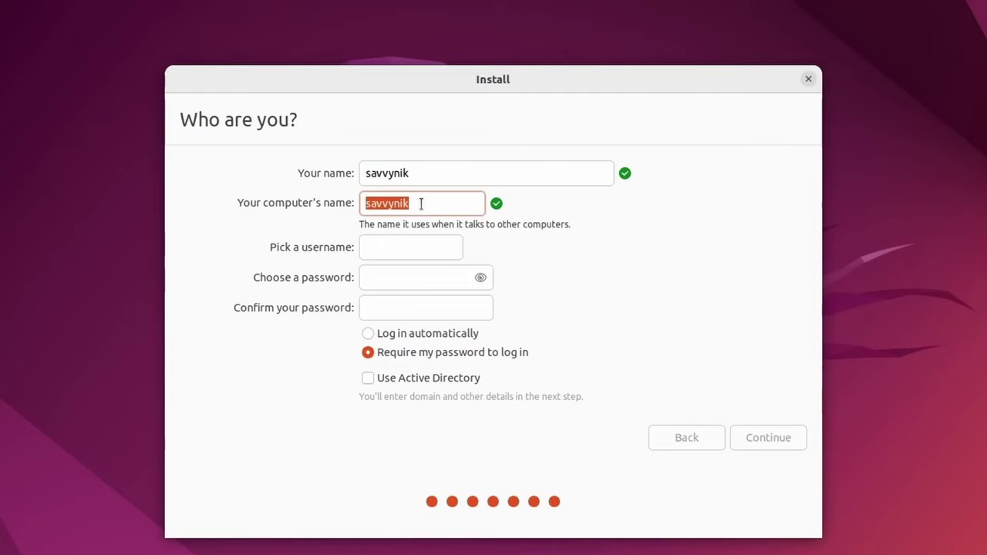
{"action": "left_click", "coordinate": [441, 241]}
- Fill in the username, set and confirm the account password, and begin installing
{"action": "type", "text": "savvyni"}
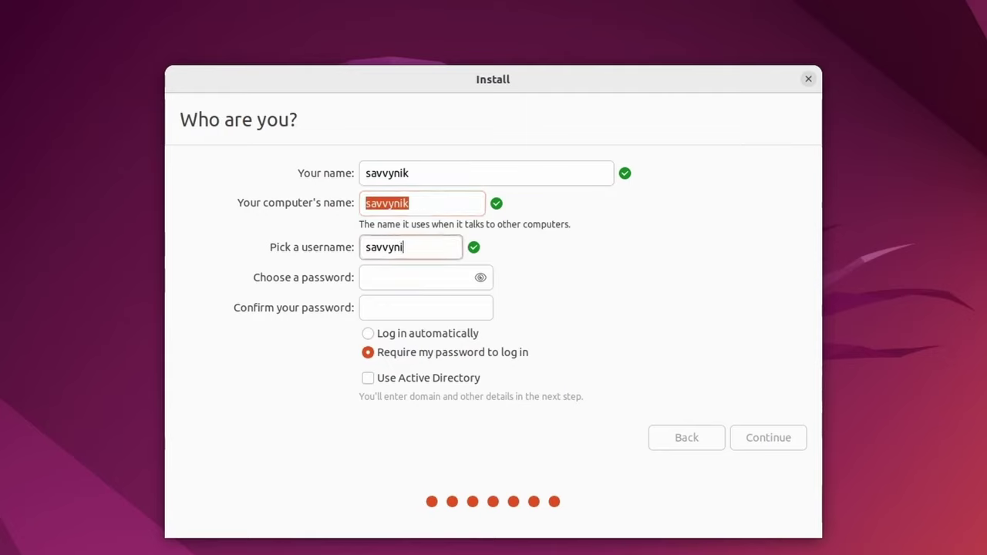
{"action": "type", "text": "k"}
{"action": "key", "text": "Tab"}
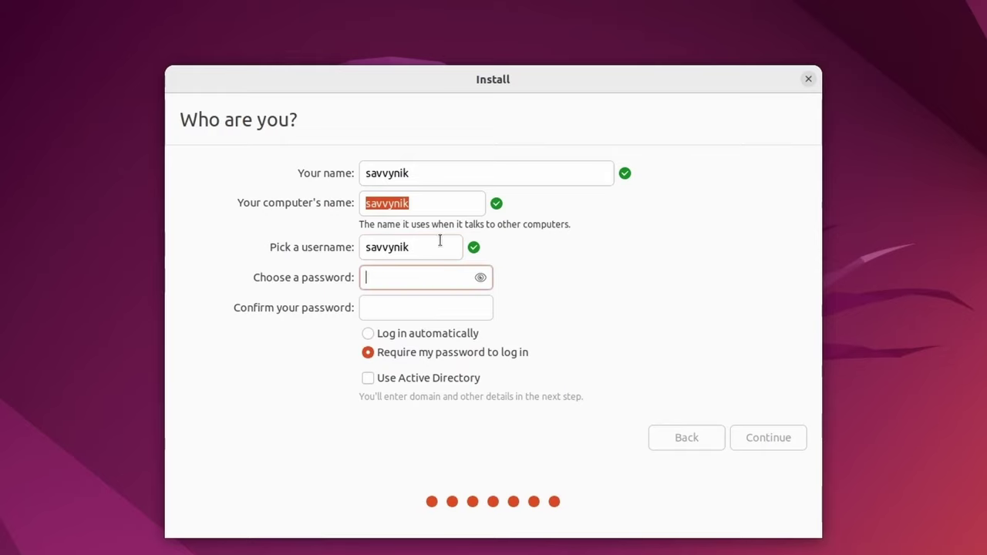
{"action": "type", "text": "********"}
{"action": "key", "text": "Tab"}
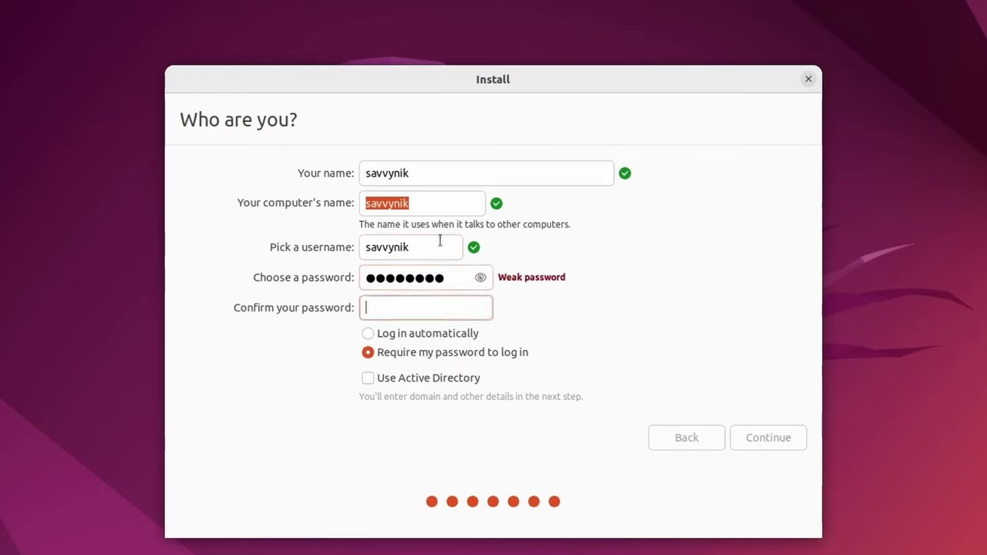
{"action": "type", "text": "********"}
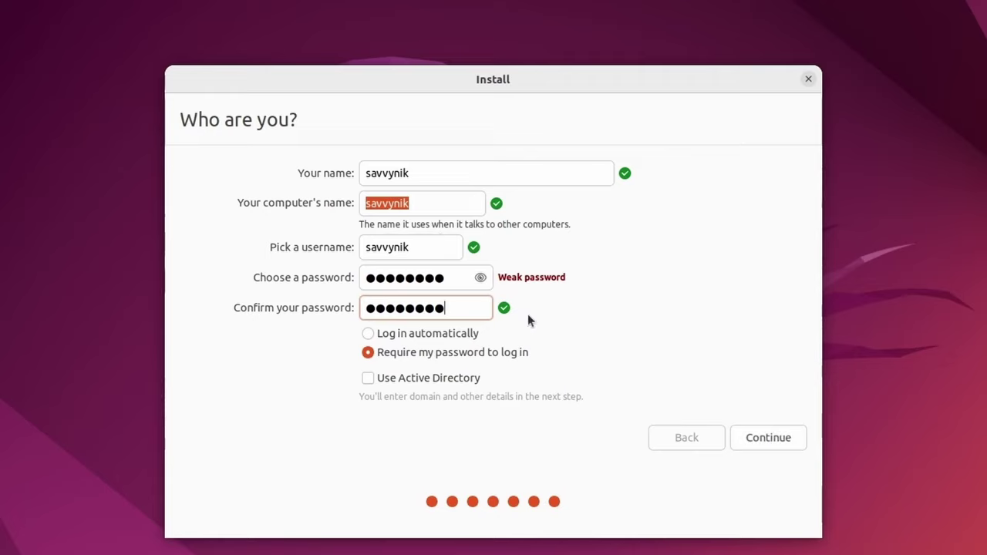
{"action": "left_click", "coordinate": [457, 196]}
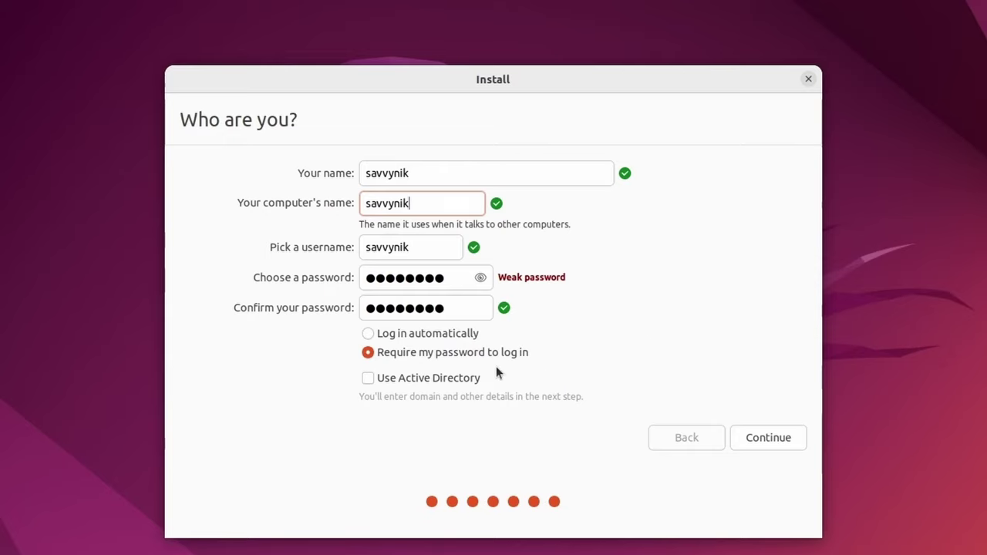
{"action": "left_click", "coordinate": [779, 441]}
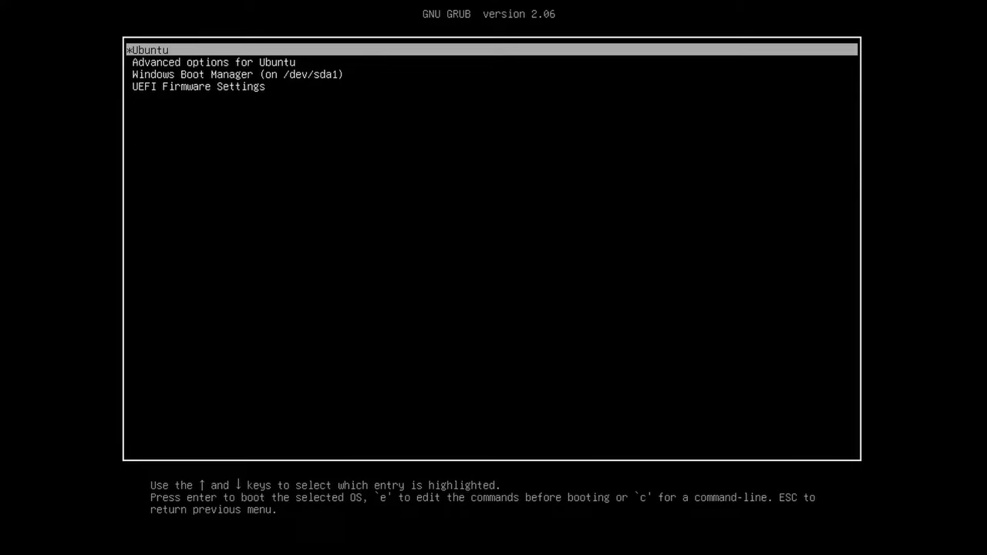
- Highlight the Windows Boot Manager entry in the GRUB menu
{"action": "key", "text": "Down"}
{"action": "key", "text": "Down"}
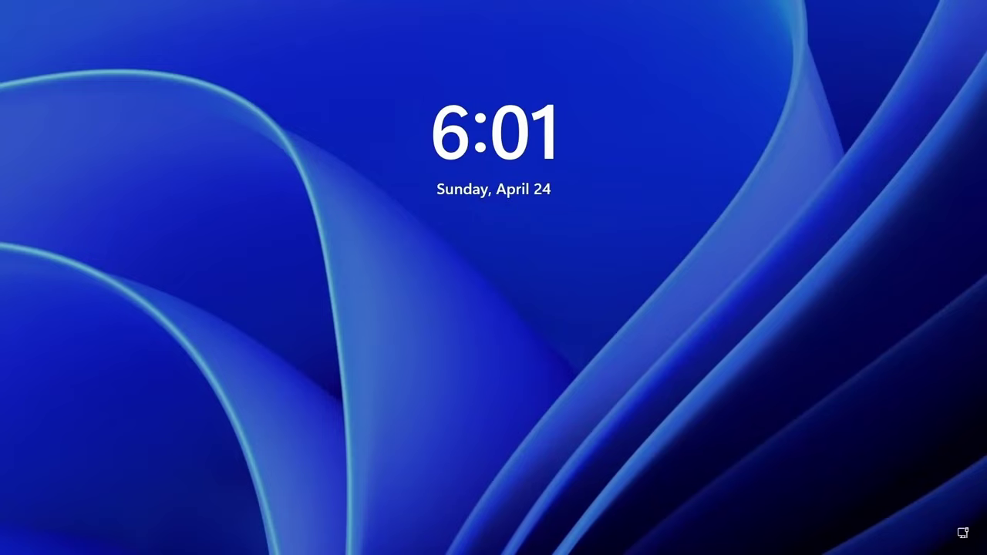
- Sign in to Windows 11 with the account password, then restart to the boot menu
{"action": "key", "text": "Return"}
{"action": "type", "text": "********"}
{"action": "key", "text": "Return"}
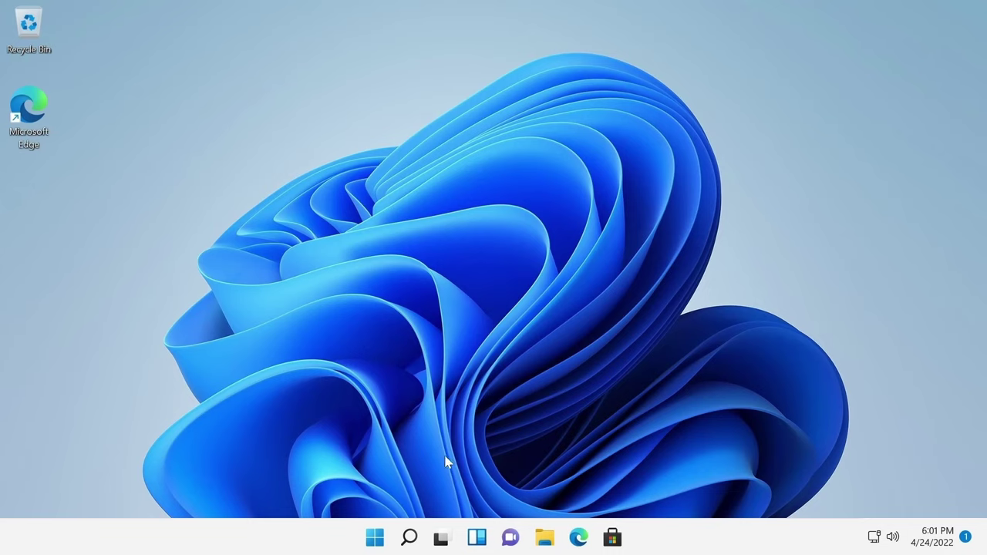
{"action": "left_click", "coordinate": [379, 540]}
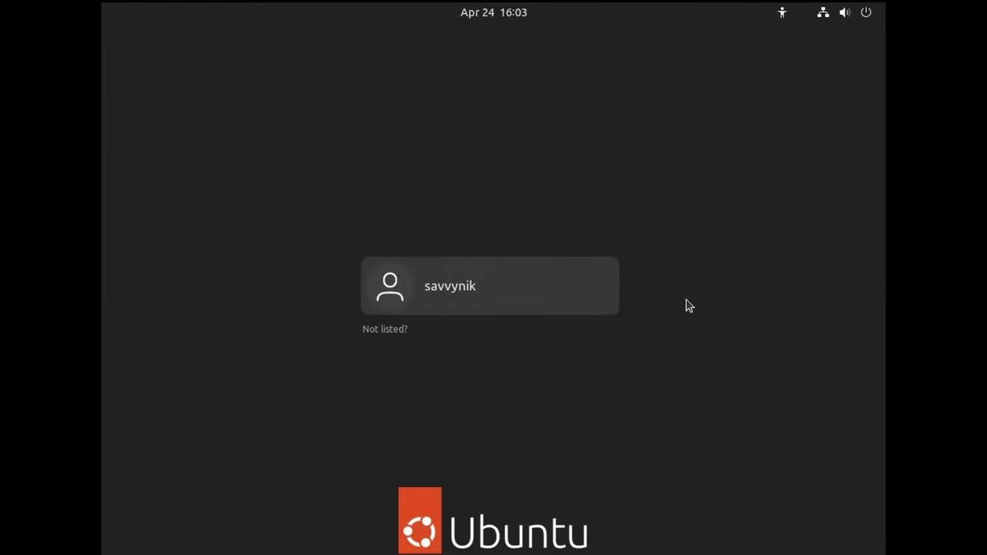
- Pick the new user at the Ubuntu login screen and enter its password
{"action": "left_click", "coordinate": [513, 293]}
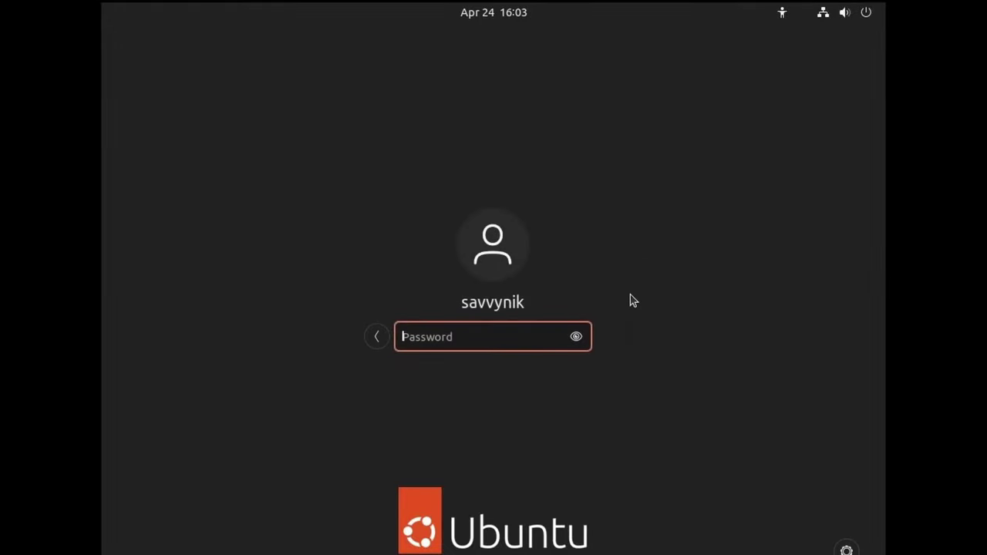
{"action": "type", "text": "*********"}
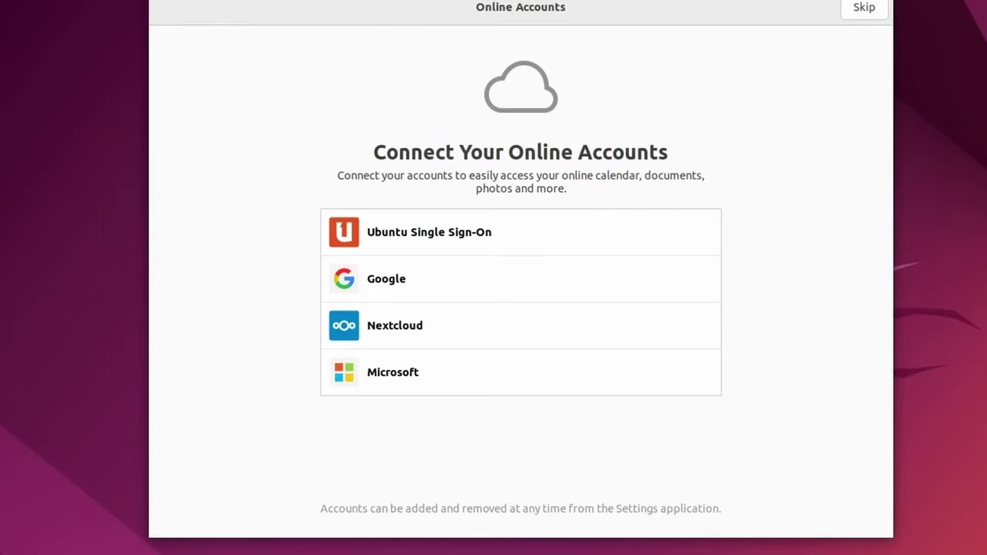
- Skip online accounts, keep system info unsent, and leave Location Services off
{"action": "left_click", "coordinate": [863, 8]}
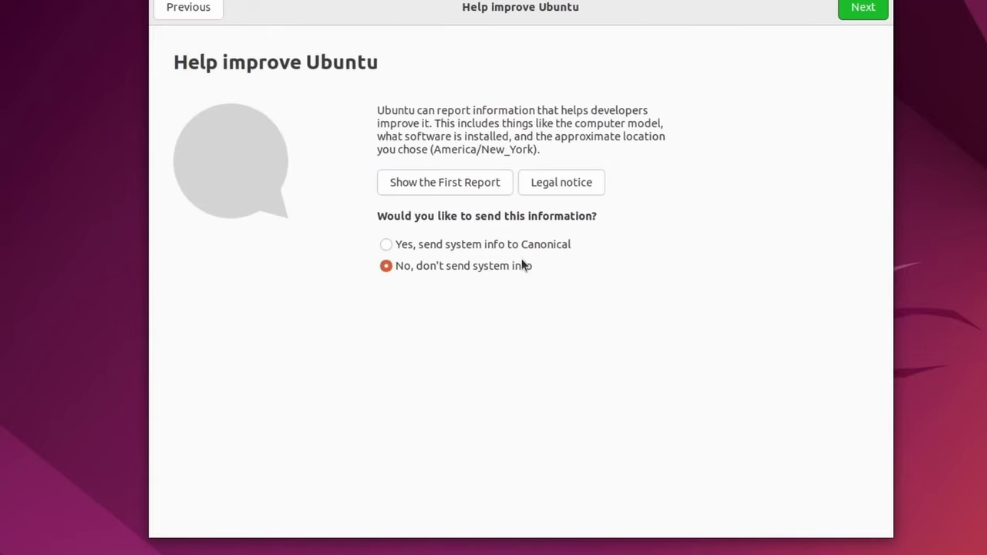
{"action": "left_click", "coordinate": [859, 15]}
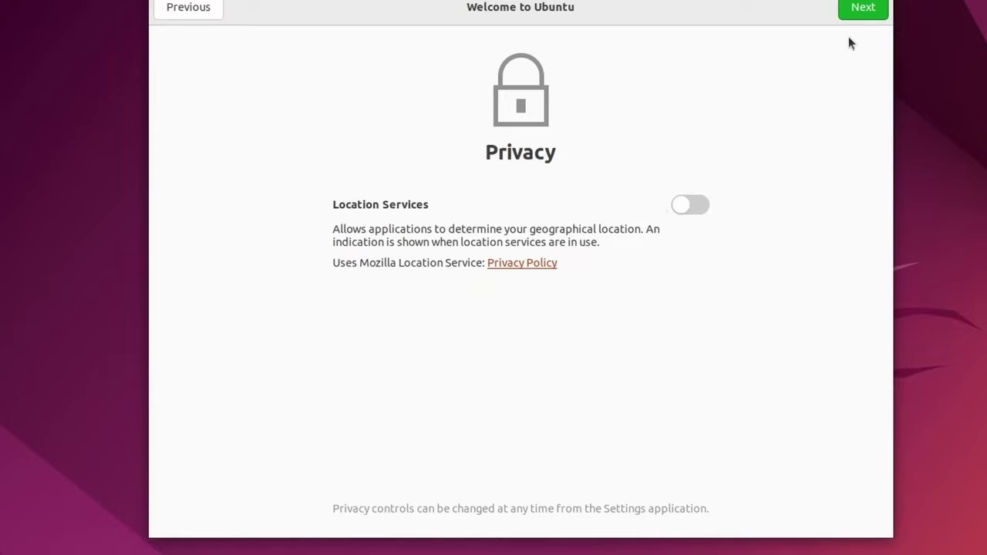
{"action": "left_click", "coordinate": [864, 9]}
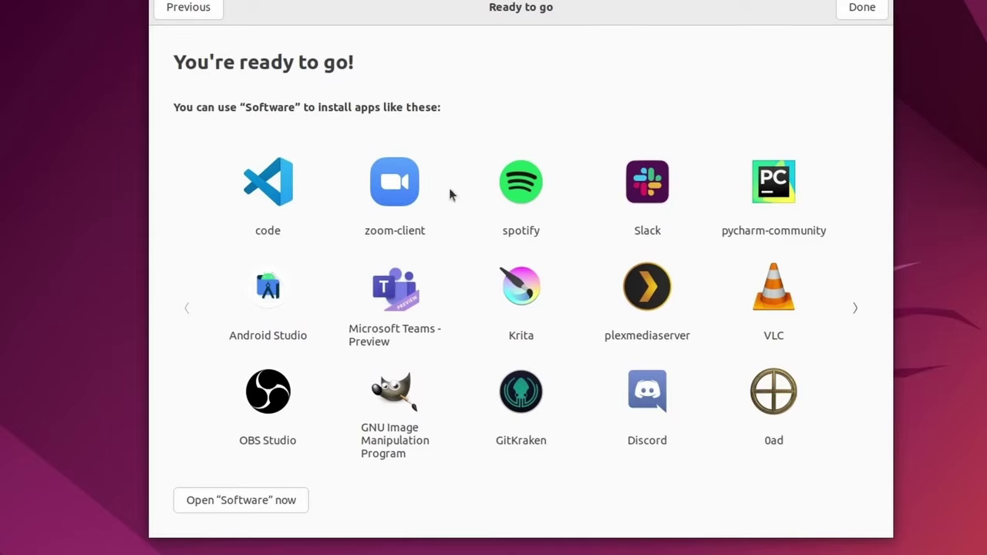
- Page through the suggested apps and launch the Software app
{"action": "left_click", "coordinate": [856, 310]}
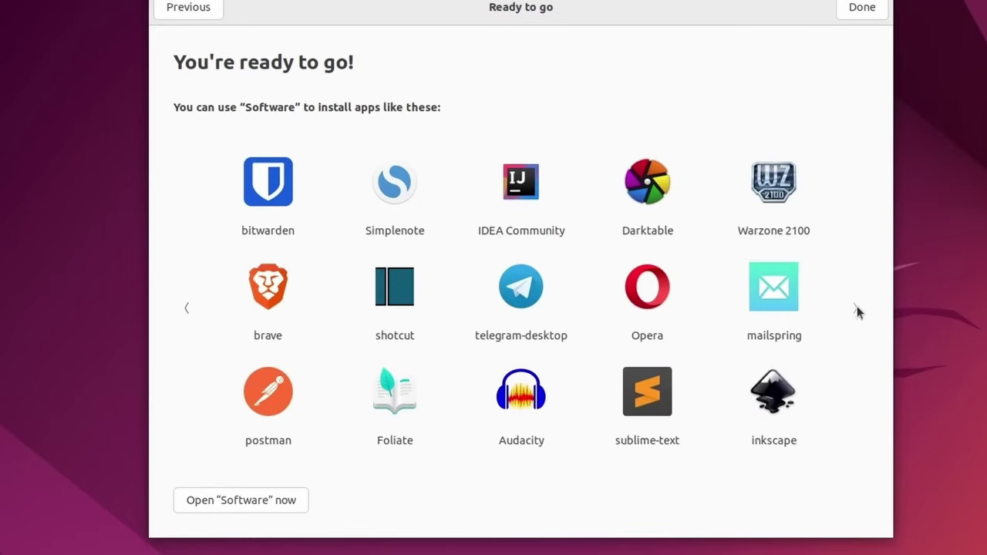
{"action": "left_click", "coordinate": [184, 309]}
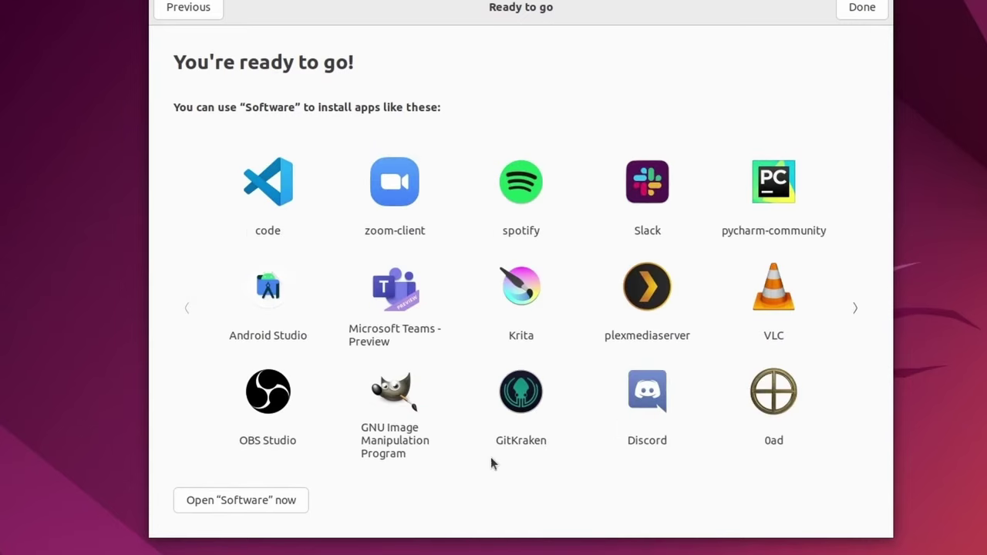
{"action": "left_click", "coordinate": [248, 503]}
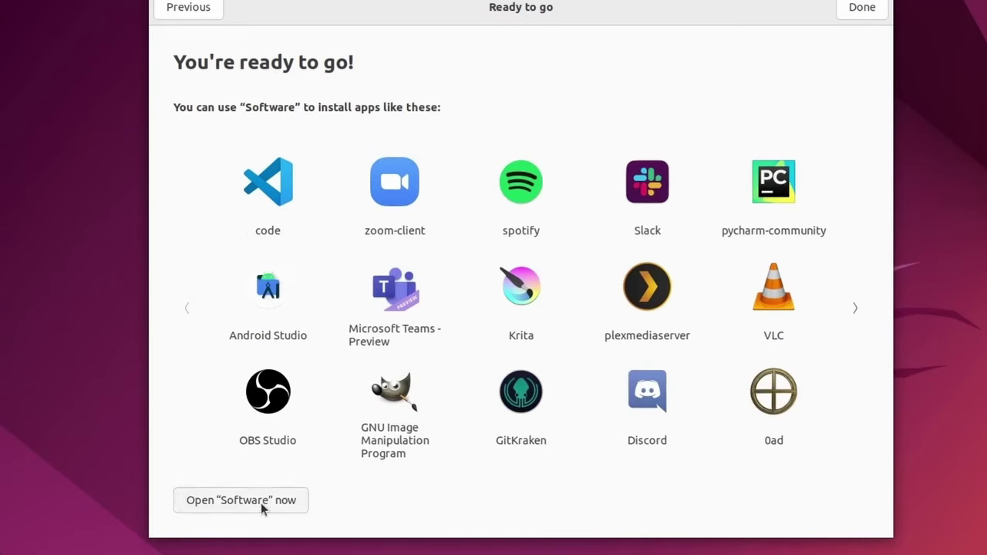
- Close the welcome window and browse Ubuntu Software's Editor's Choice, Categories and New & Updated
{"action": "left_click", "coordinate": [855, 12]}
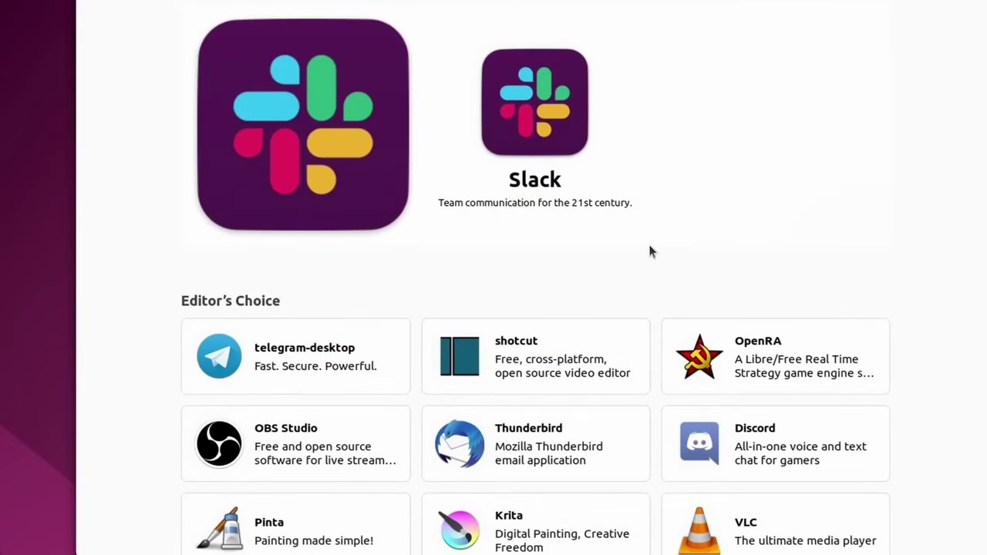
{"action": "scroll", "coordinate": [555, 319], "scroll_direction": "down", "scroll_amount": 2}
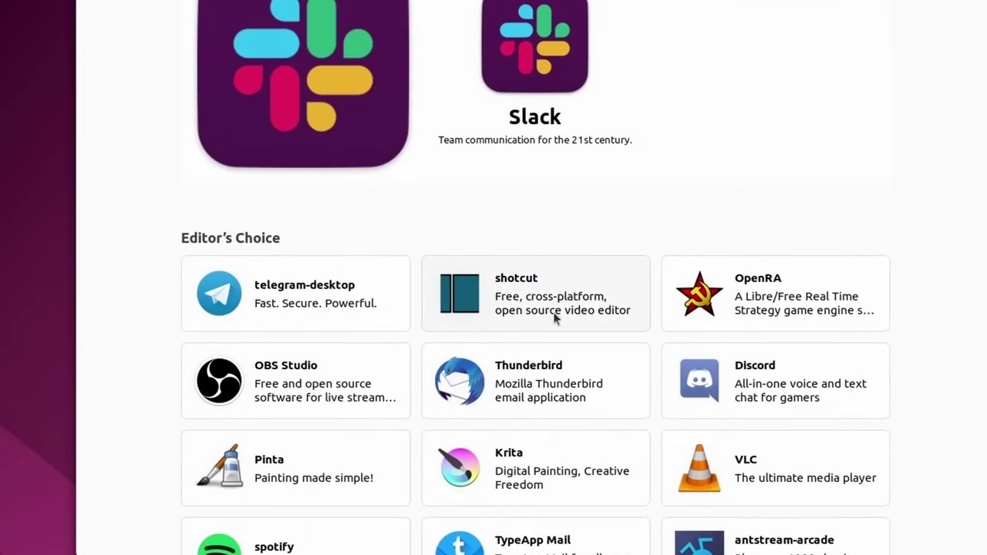
{"action": "scroll", "coordinate": [337, 293], "scroll_direction": "up", "scroll_amount": 2}
{"action": "scroll", "coordinate": [598, 216], "scroll_direction": "down", "scroll_amount": 20}
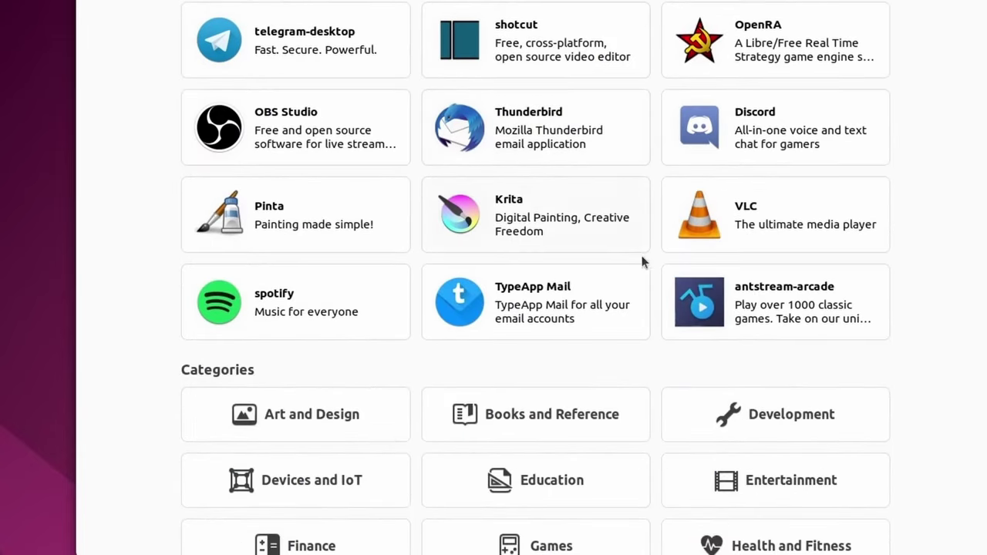
{"action": "scroll", "coordinate": [660, 284], "scroll_direction": "down", "scroll_amount": 2}
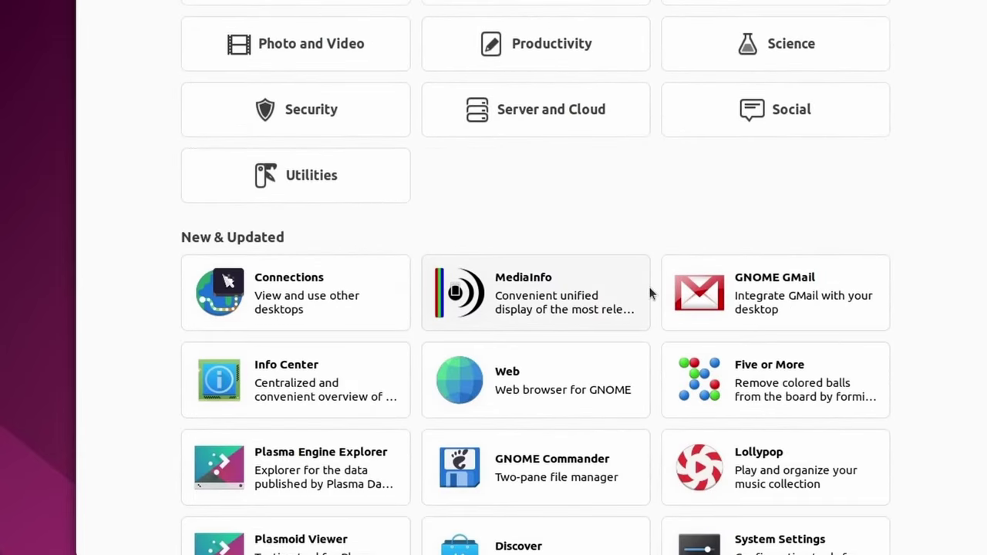
{"action": "scroll", "coordinate": [650, 288], "scroll_direction": "up", "scroll_amount": 20}
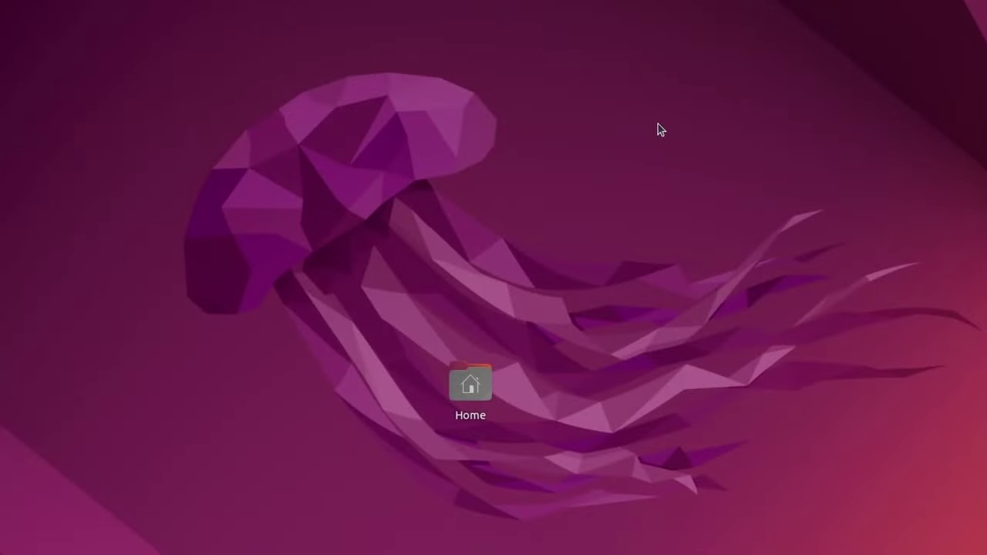
- Move the Home icon to the desktop's top-left corner and open it in Files
{"action": "left_click_drag", "start_coordinate": [480, 394], "coordinate": [51, 16]}
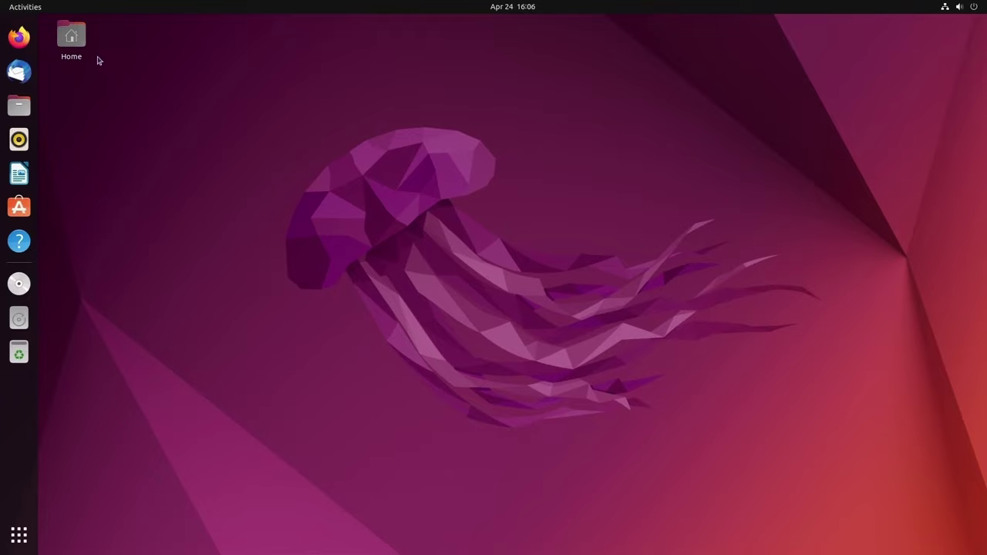
{"action": "left_click", "coordinate": [74, 41]}
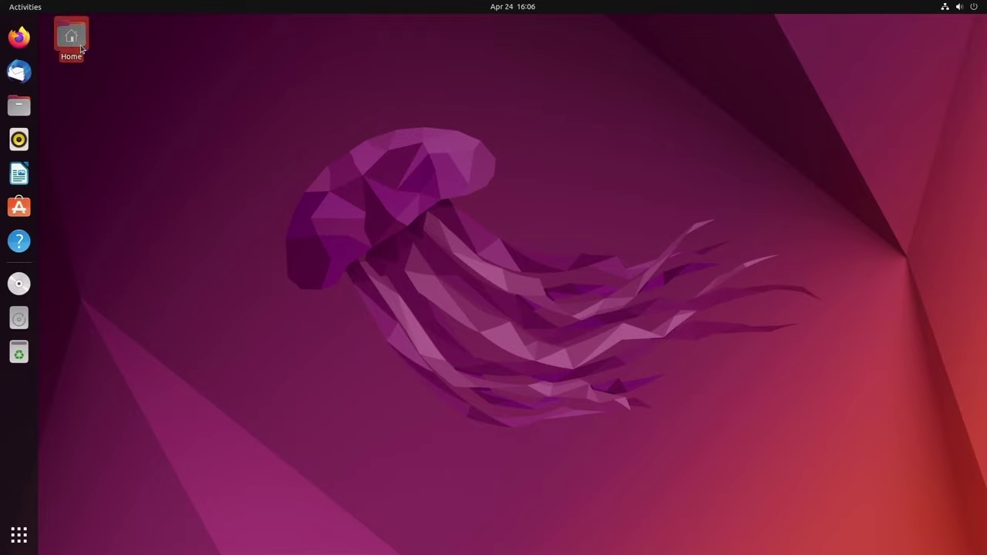
{"action": "double_click", "coordinate": [81, 48]}
- Select and review the Home folders (Desktop, Documents, Downloads, Music, Pictures, etc.), then close the window
{"action": "left_click_drag", "start_coordinate": [337, 28], "coordinate": [628, 98]}
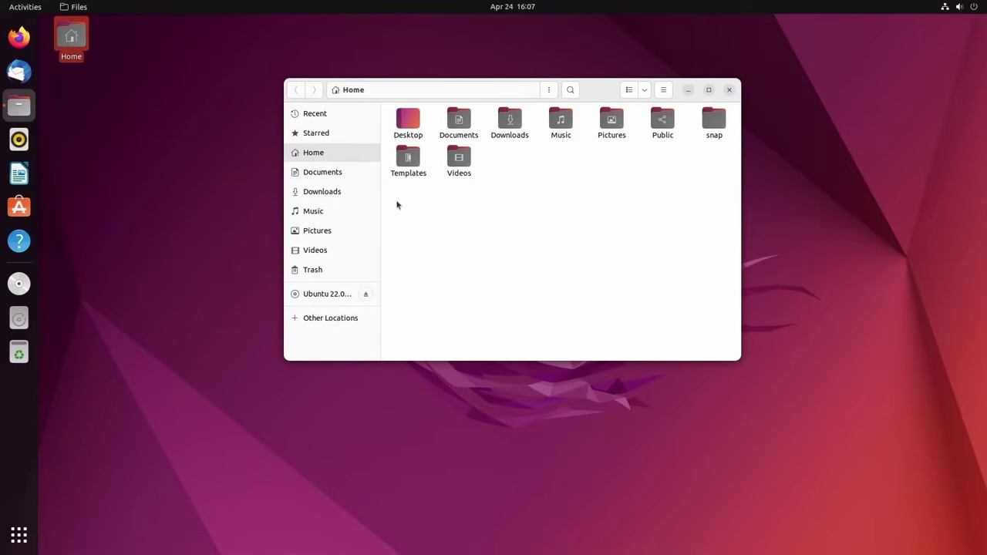
{"action": "left_click_drag", "start_coordinate": [397, 205], "coordinate": [727, 106]}
{"action": "left_click", "coordinate": [693, 194]}
{"action": "left_click", "coordinate": [729, 91]}
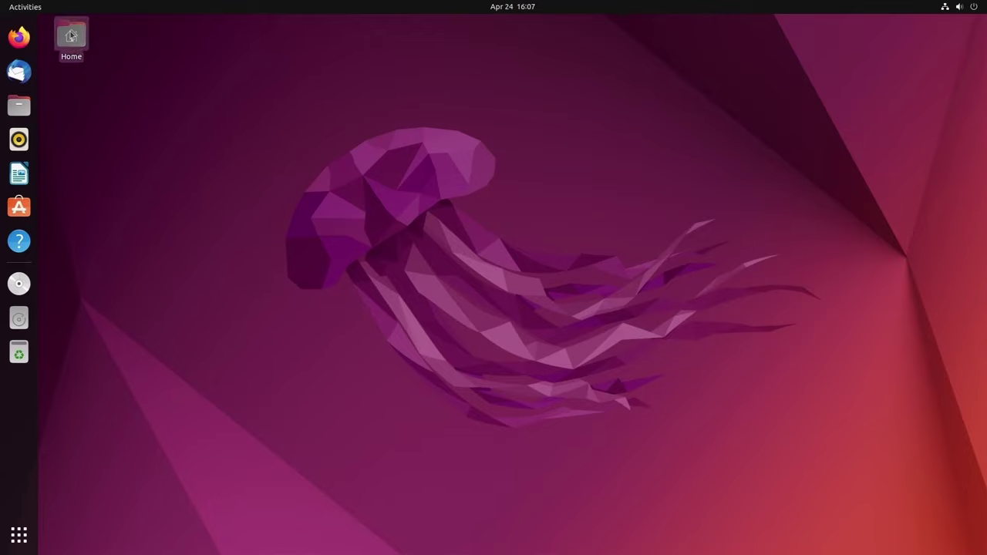
- Look over the Activities overview workspaces and the calendar panel, then return to the desktop
{"action": "left_click", "coordinate": [30, 10]}
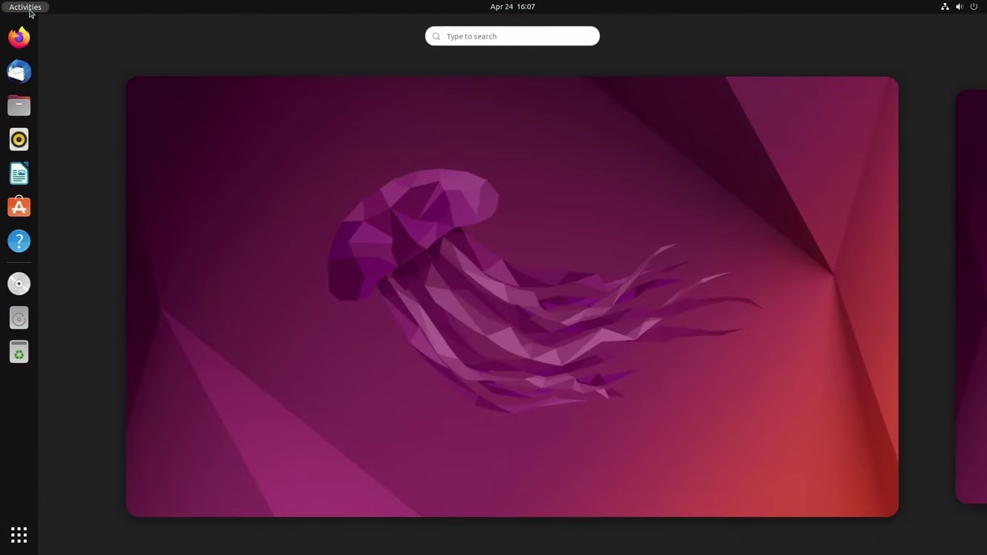
{"action": "scroll", "coordinate": [621, 259], "scroll_direction": "down", "scroll_amount": 1}
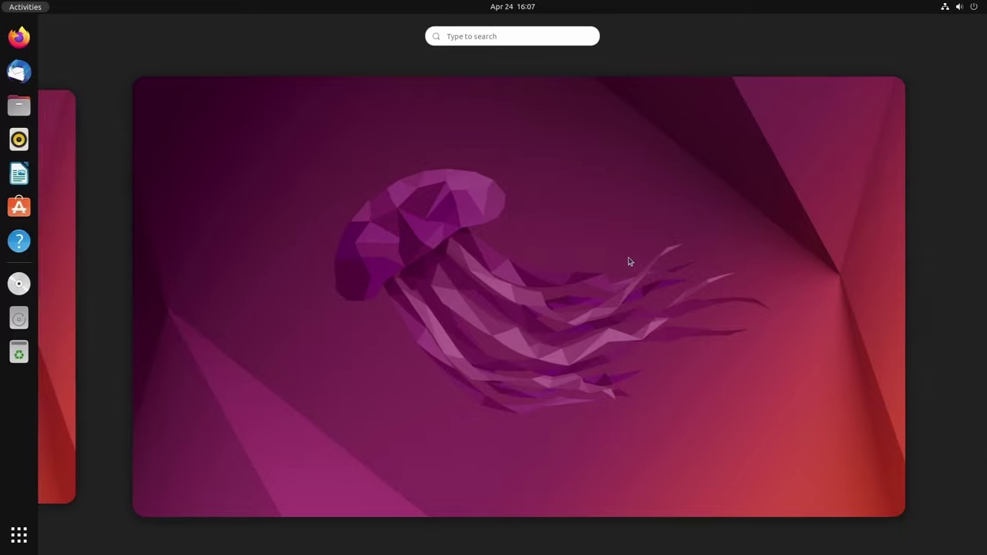
{"action": "scroll", "coordinate": [624, 260], "scroll_direction": "up", "scroll_amount": 1}
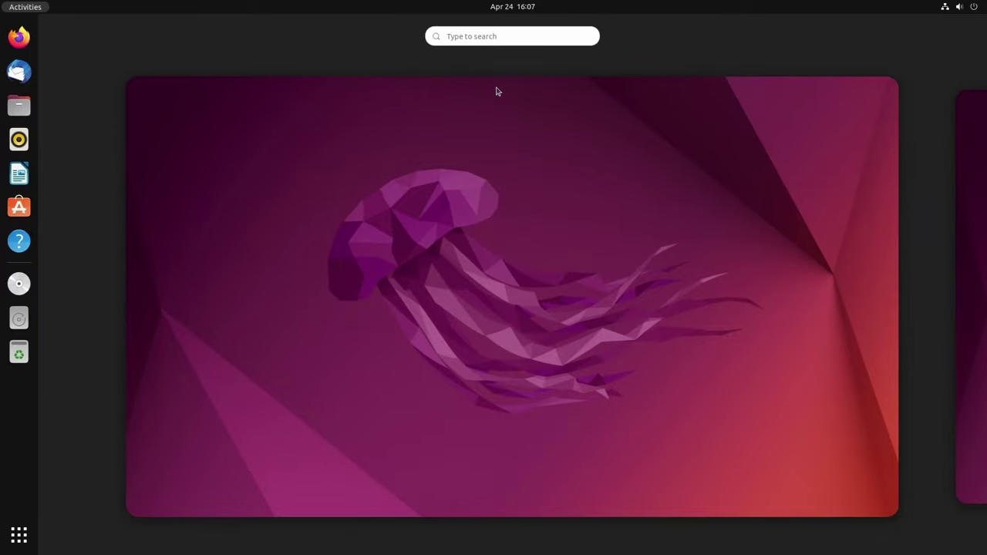
{"action": "left_click", "coordinate": [509, 23]}
{"action": "left_click", "coordinate": [520, 9]}
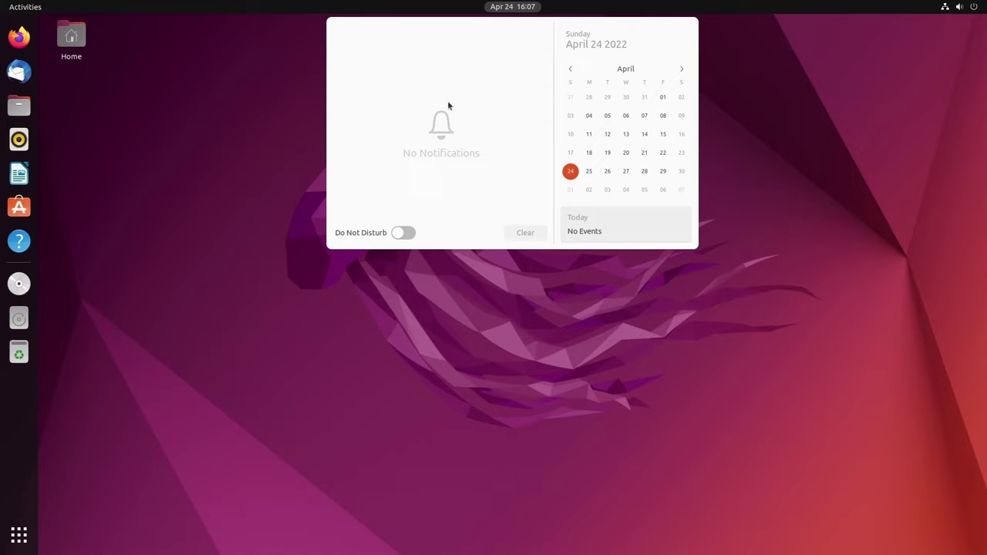
{"action": "left_click", "coordinate": [782, 152]}
- In the top-right system menu, check Wired and Balanced power mode, then expand Power Off / Log Out
{"action": "left_click", "coordinate": [959, 6]}
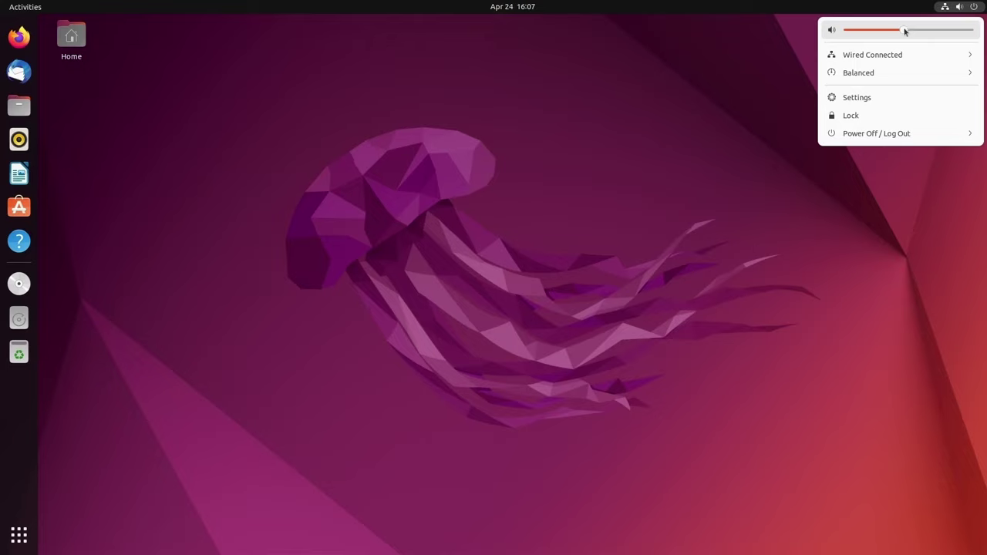
{"action": "left_click", "coordinate": [873, 58]}
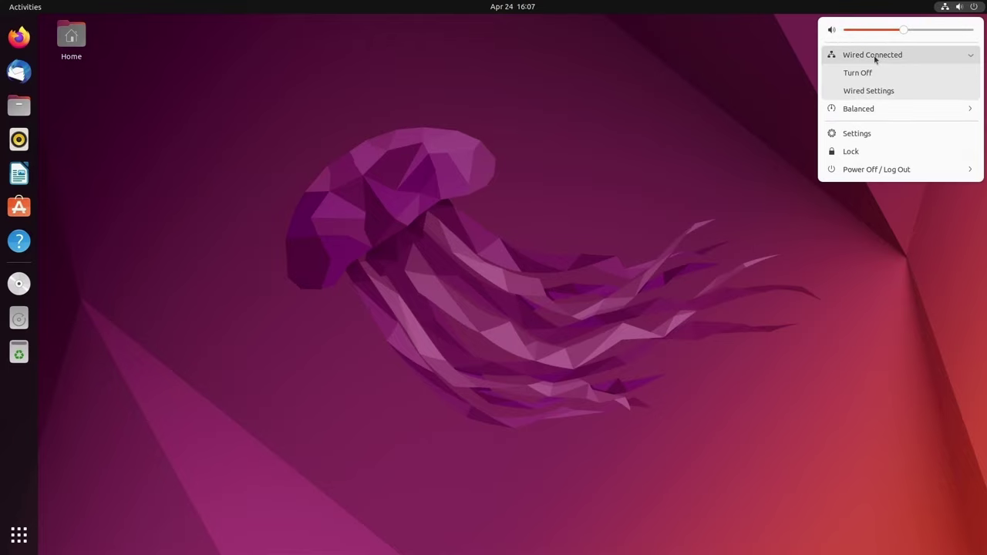
{"action": "left_click", "coordinate": [883, 108]}
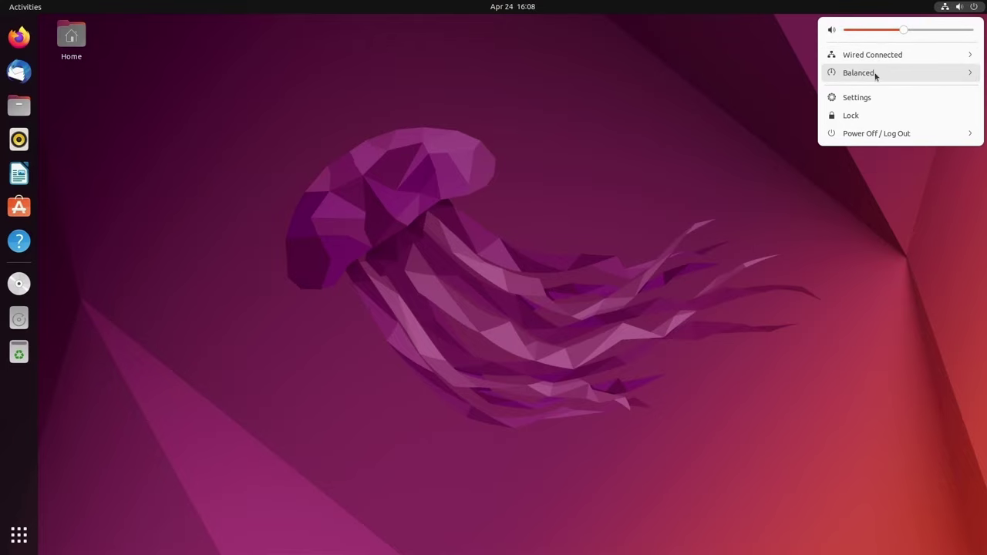
{"action": "left_click", "coordinate": [873, 74]}
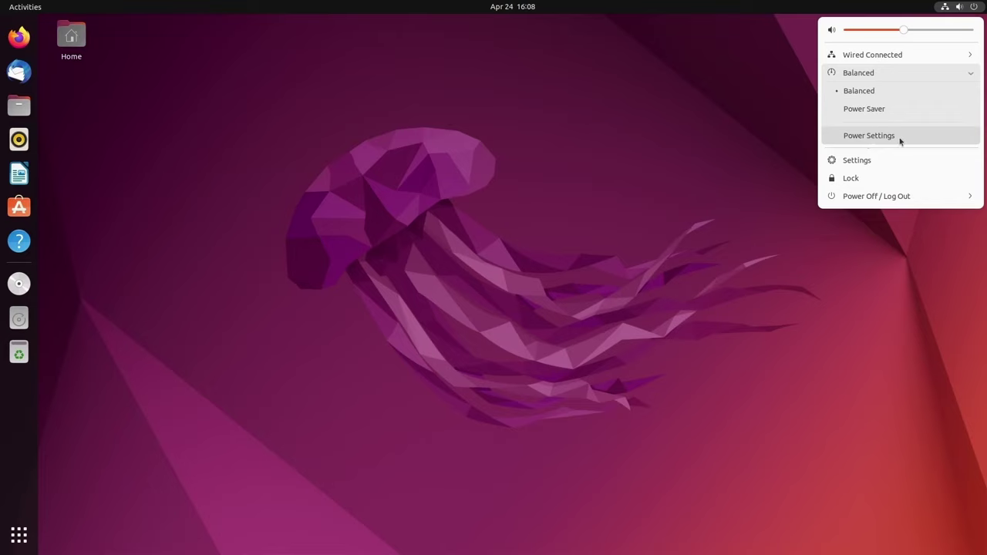
{"action": "left_click", "coordinate": [867, 72]}
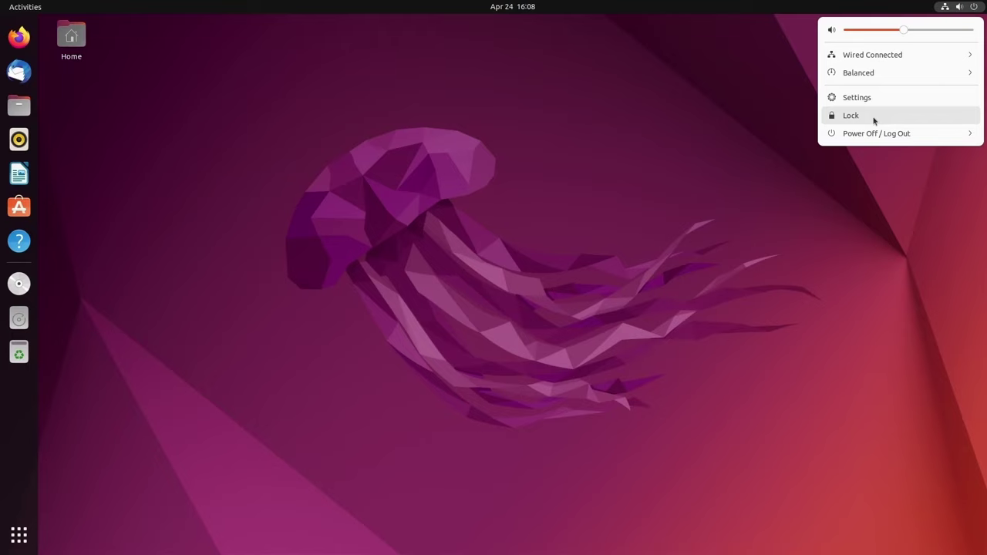
{"action": "left_click", "coordinate": [933, 133]}
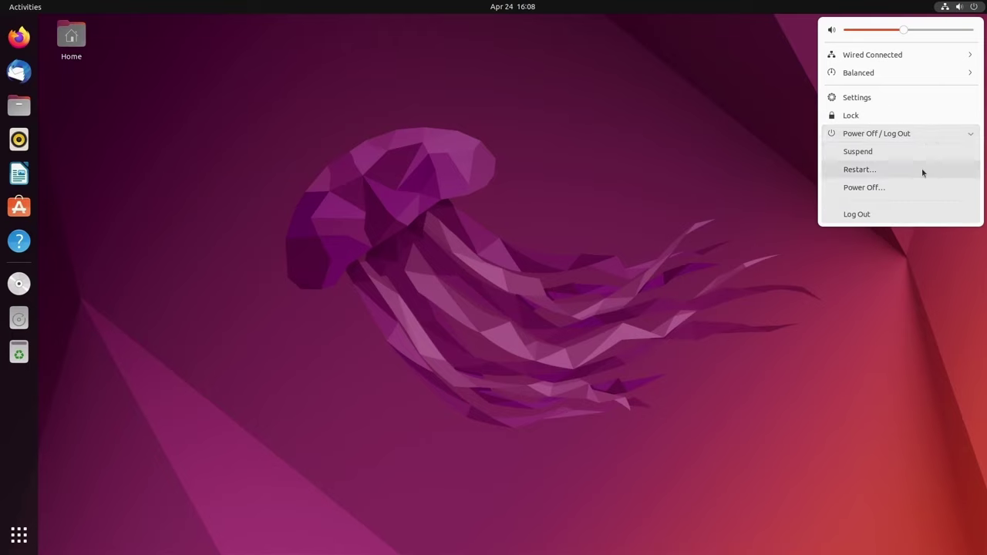
- Dismiss the system menu, leaving the jellyfish desktop and its dock launchers visible
{"action": "left_click", "coordinate": [739, 159]}
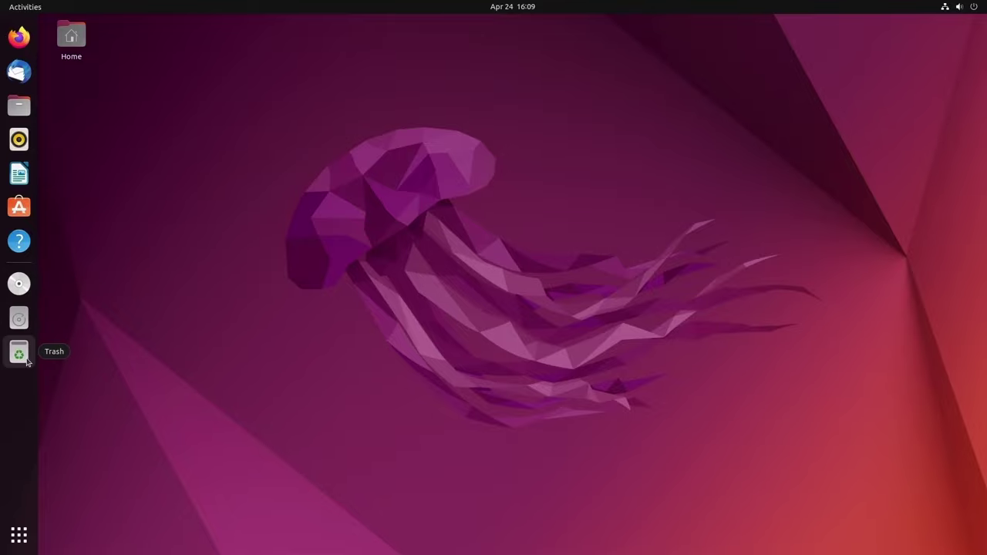
{"action": "left_click", "coordinate": [23, 539]}
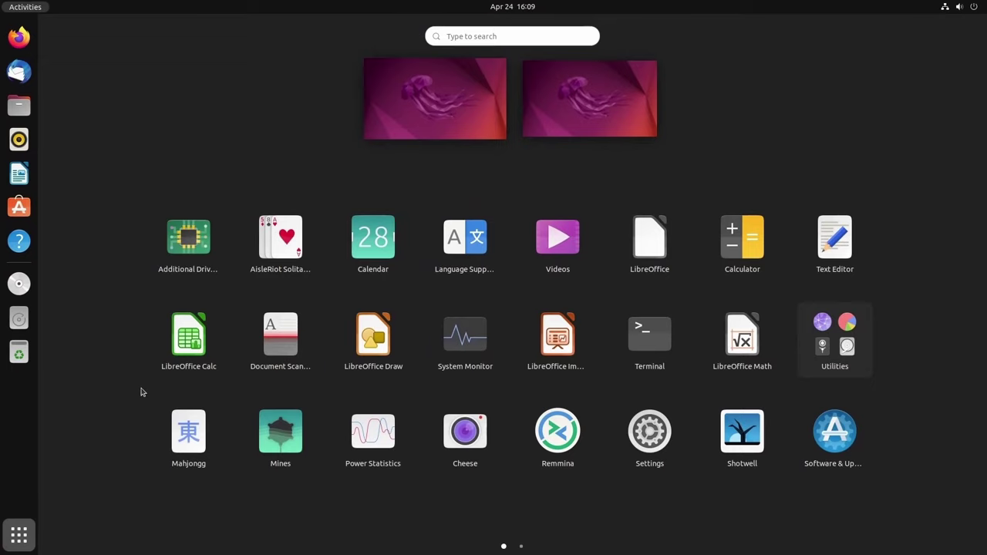
{"action": "scroll", "coordinate": [499, 309], "scroll_direction": "down", "scroll_amount": 1}
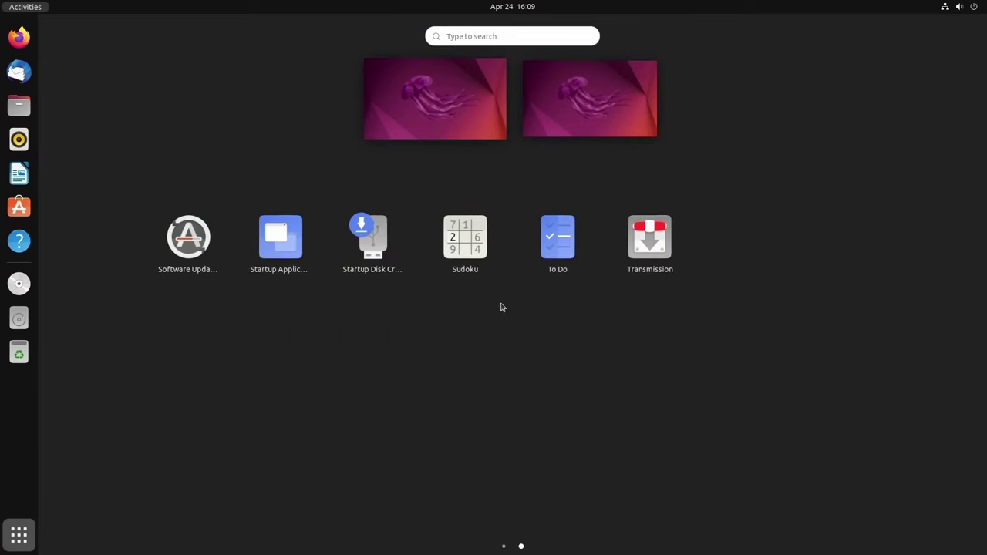
{"action": "scroll", "coordinate": [501, 307], "scroll_direction": "up", "scroll_amount": 1}
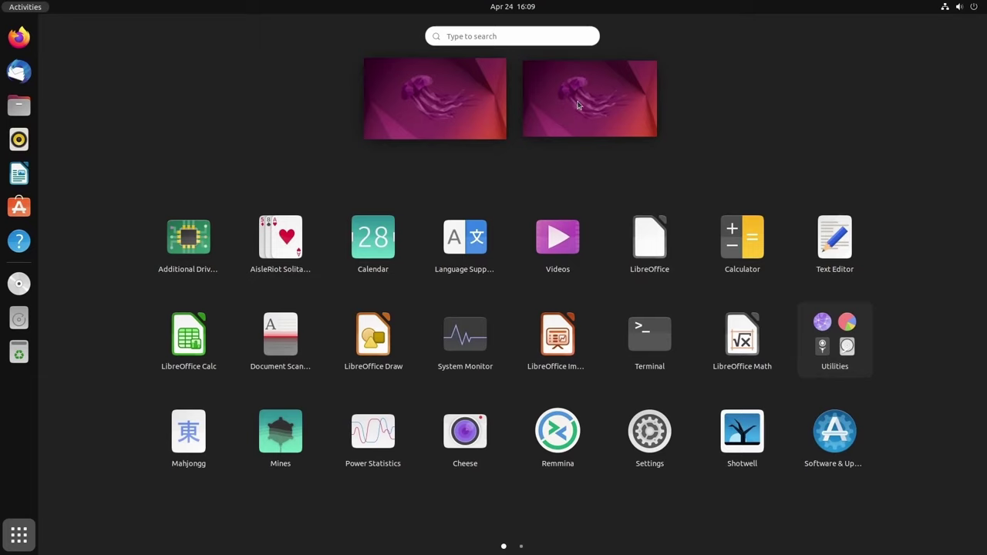
{"action": "left_click", "coordinate": [539, 37]}
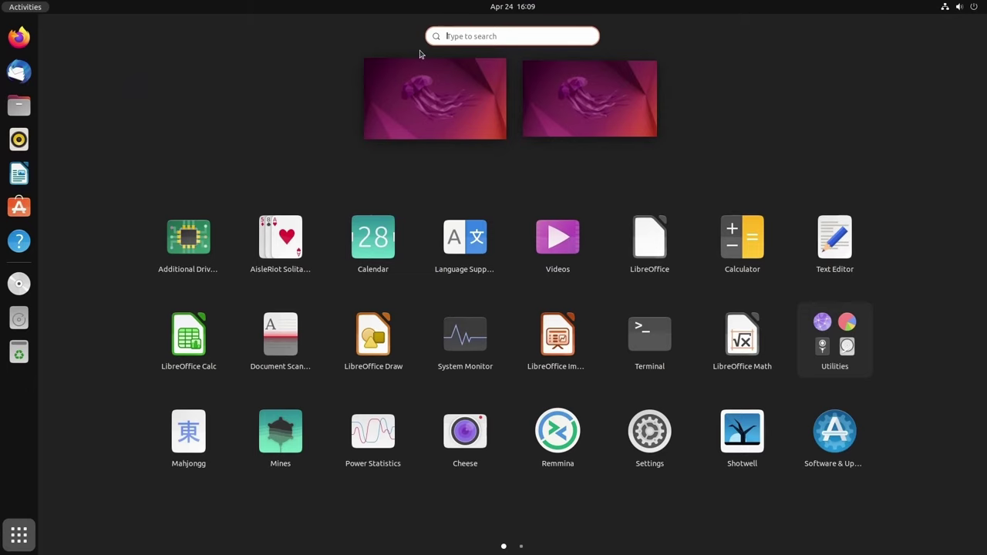
{"action": "left_click", "coordinate": [435, 171]}
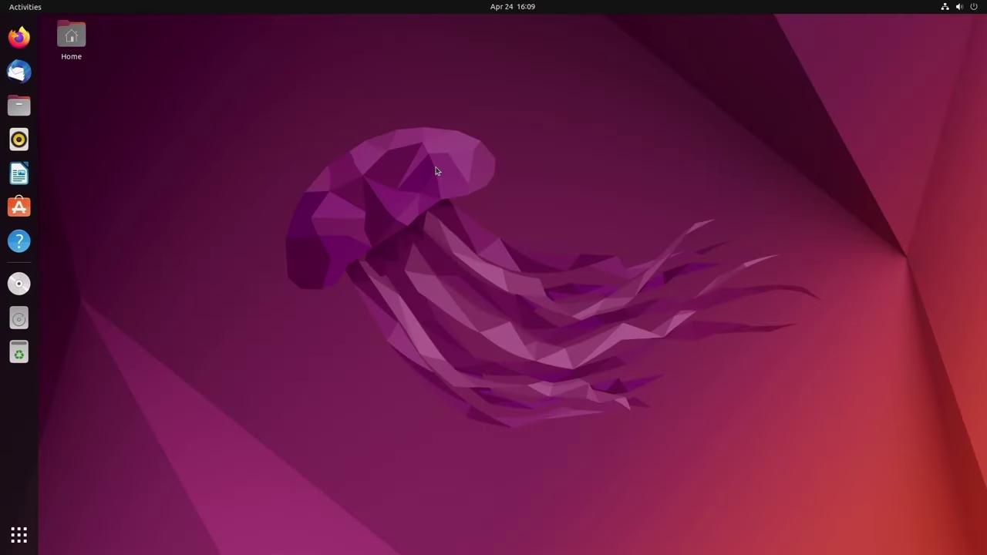